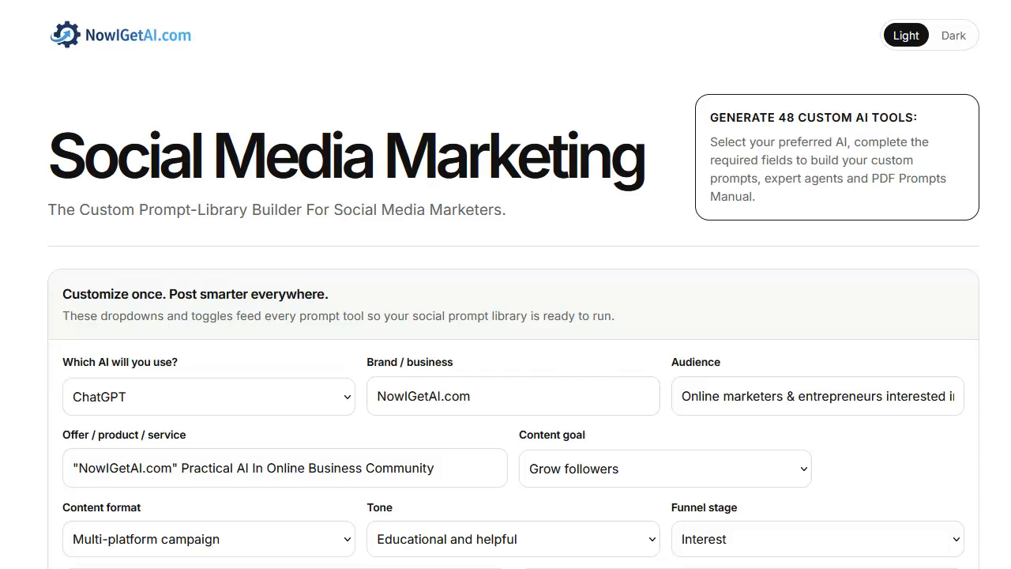
Examine the Social Media Marketing builder page, from its introduction and customization form to the prompt tool collection and Prompt Manual PDF section.
{"action": "triple_click", "coordinate": [828, 169]}
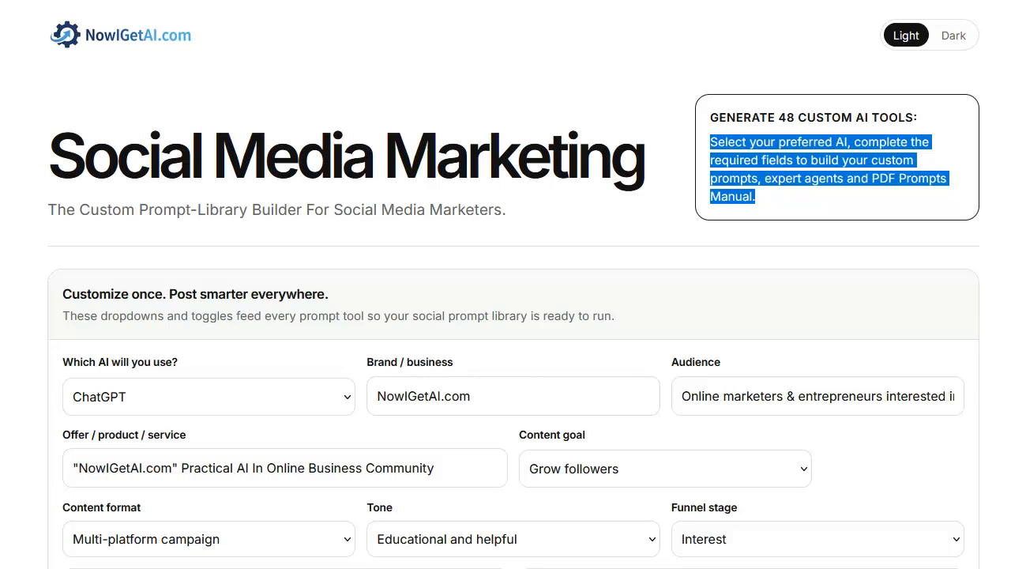
{"action": "scroll", "coordinate": [506, 316], "scroll_direction": "down", "scroll_amount": 3}
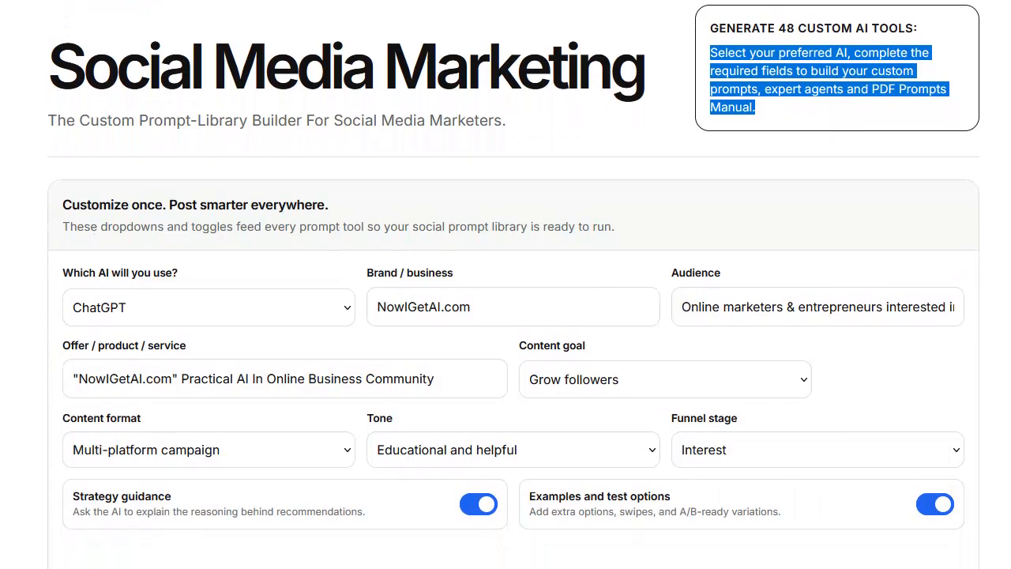
{"action": "scroll", "coordinate": [505, 316], "scroll_direction": "down", "scroll_amount": 1}
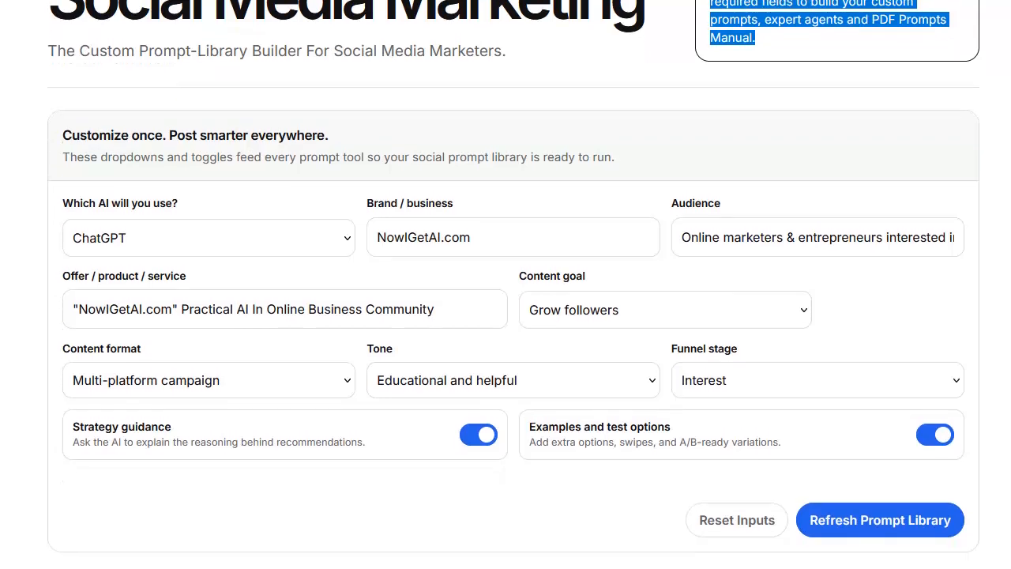
{"action": "scroll", "coordinate": [505, 316], "scroll_direction": "down", "scroll_amount": 1}
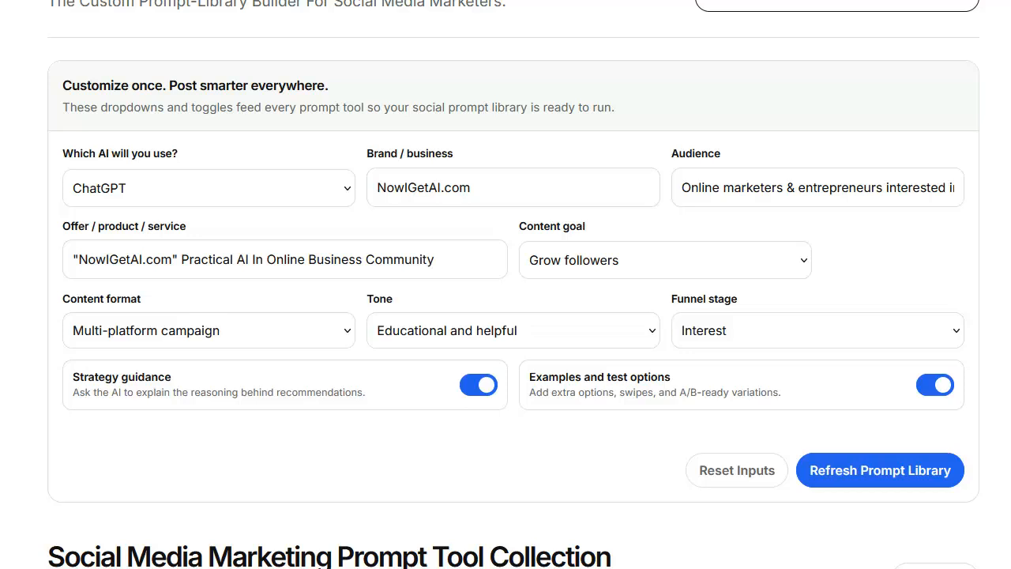
{"action": "scroll", "coordinate": [506, 316], "scroll_direction": "down", "scroll_amount": 1}
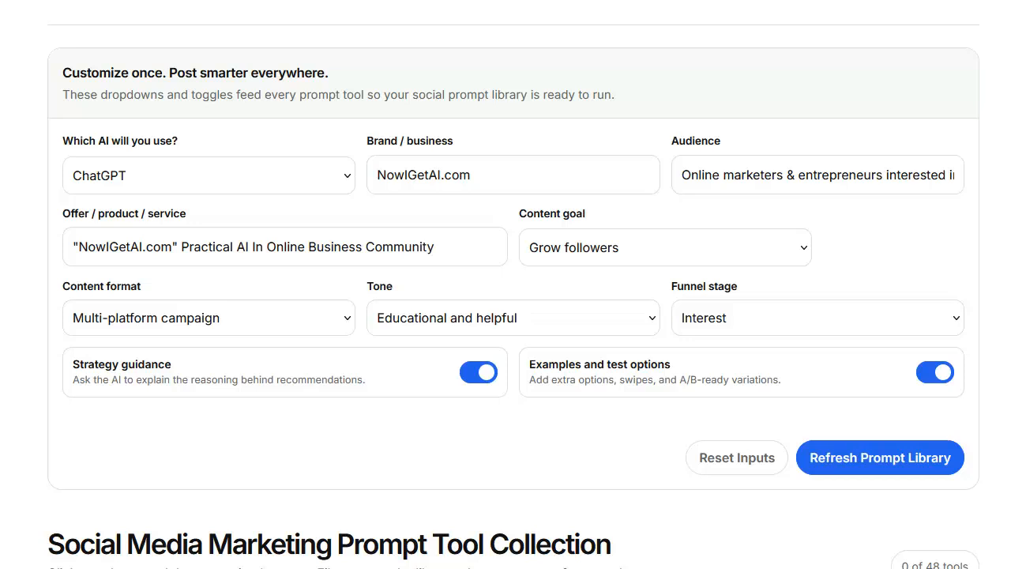
{"action": "scroll", "coordinate": [506, 316], "scroll_direction": "down", "scroll_amount": 5}
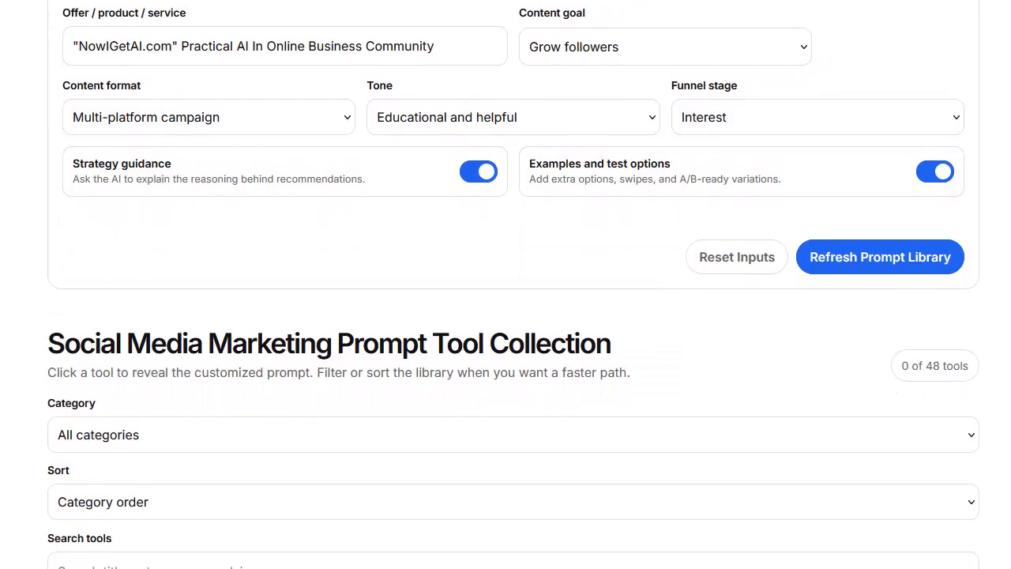
{"action": "scroll", "coordinate": [506, 316], "scroll_direction": "down", "scroll_amount": 3}
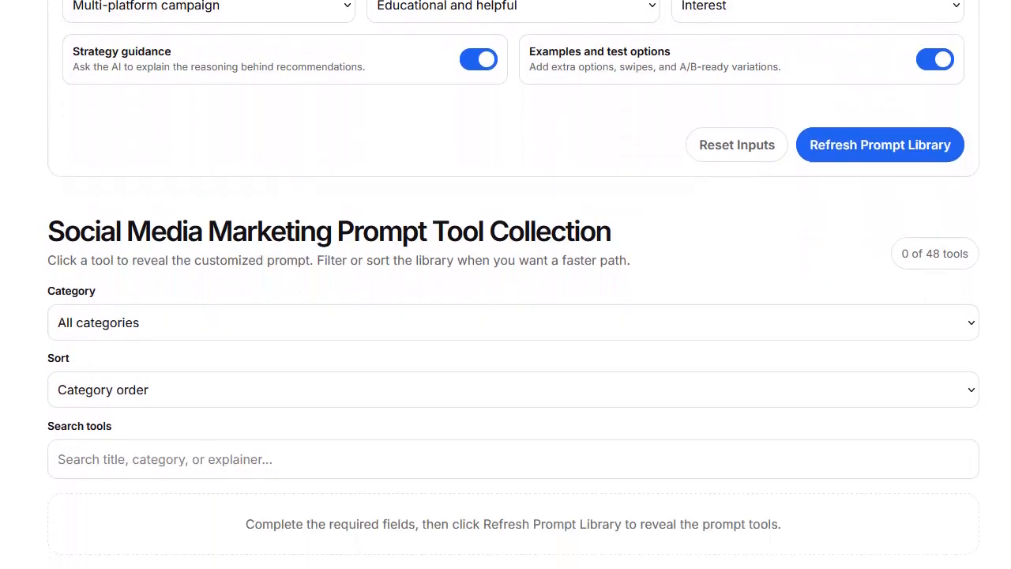
{"action": "scroll", "coordinate": [505, 316], "scroll_direction": "down", "scroll_amount": 1}
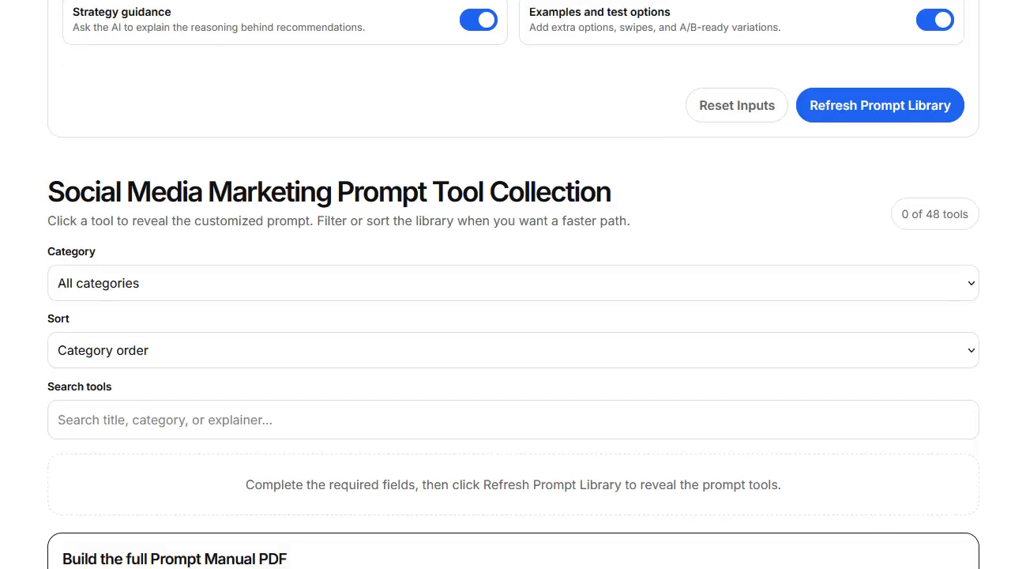
{"action": "scroll", "coordinate": [506, 316], "scroll_direction": "down", "scroll_amount": 3}
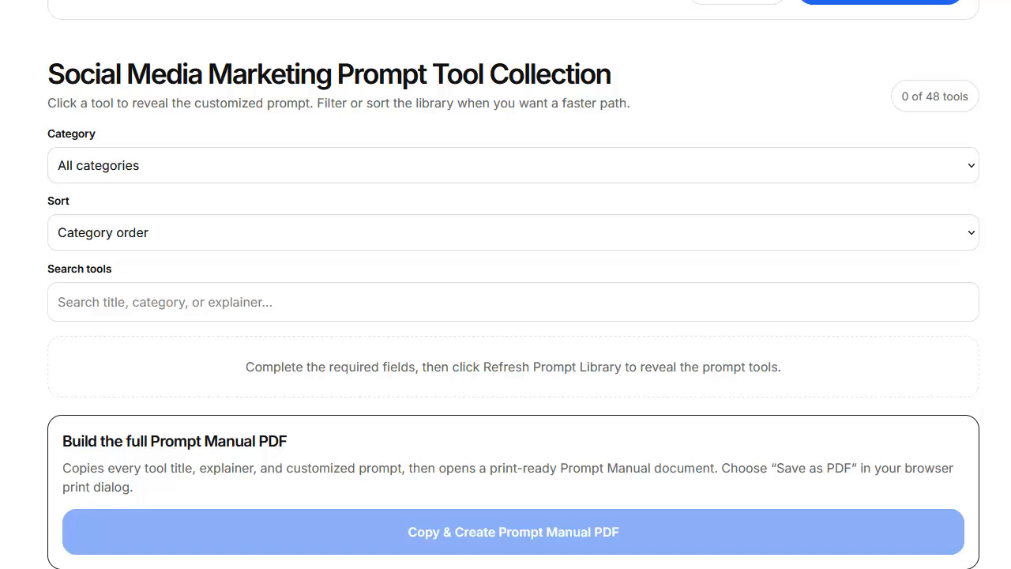
{"action": "scroll", "coordinate": [505, 315], "scroll_direction": "up", "scroll_amount": 1}
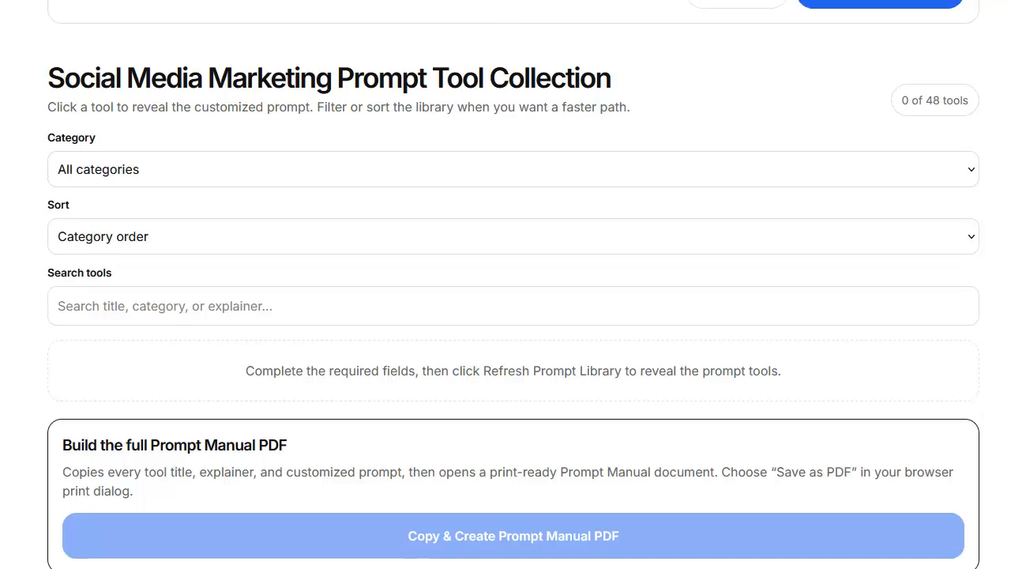
{"action": "scroll", "coordinate": [505, 316], "scroll_direction": "up", "scroll_amount": 3}
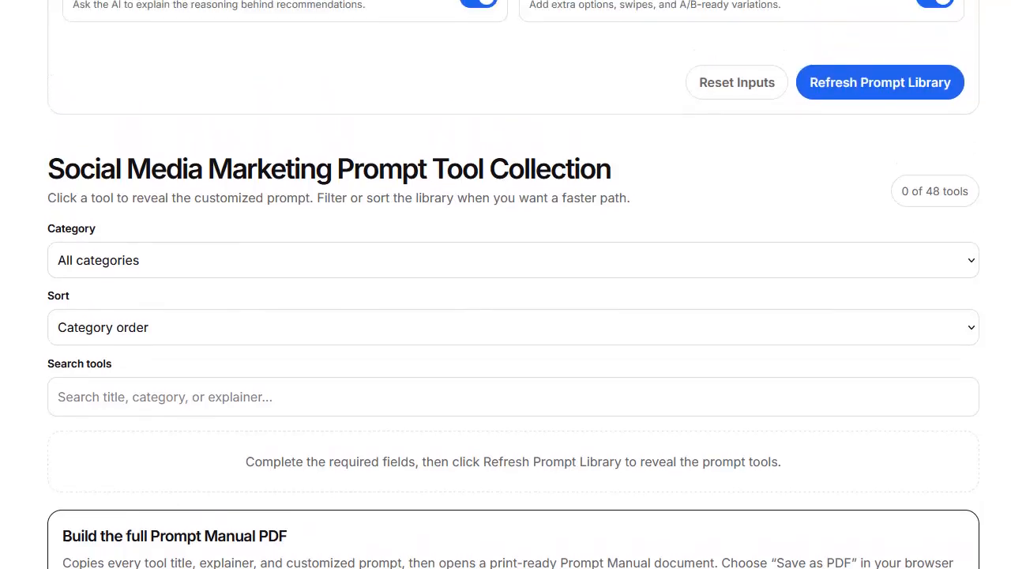
{"action": "scroll", "coordinate": [505, 315], "scroll_direction": "up", "scroll_amount": 5}
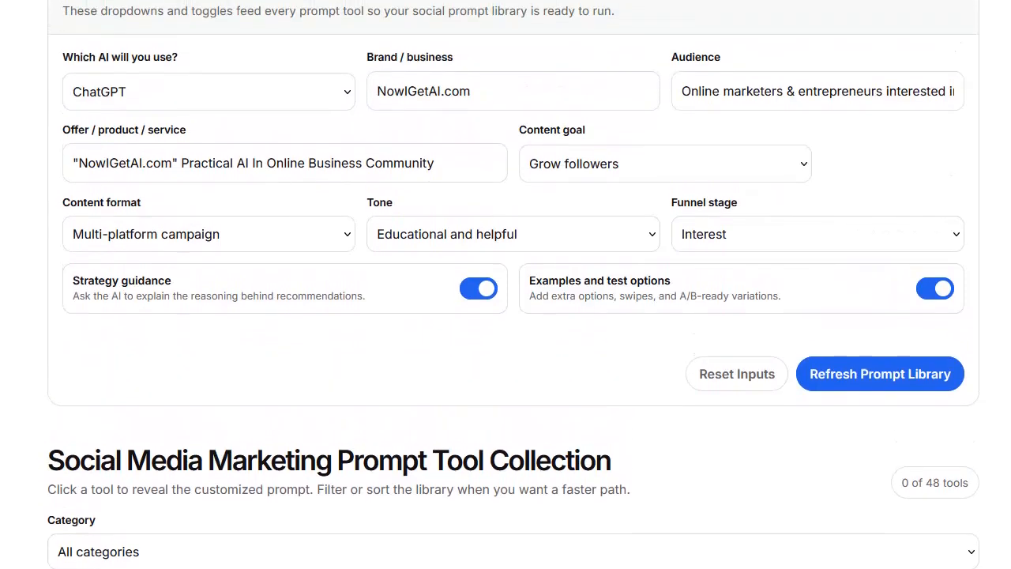
{"action": "scroll", "coordinate": [506, 316], "scroll_direction": "up", "scroll_amount": 1}
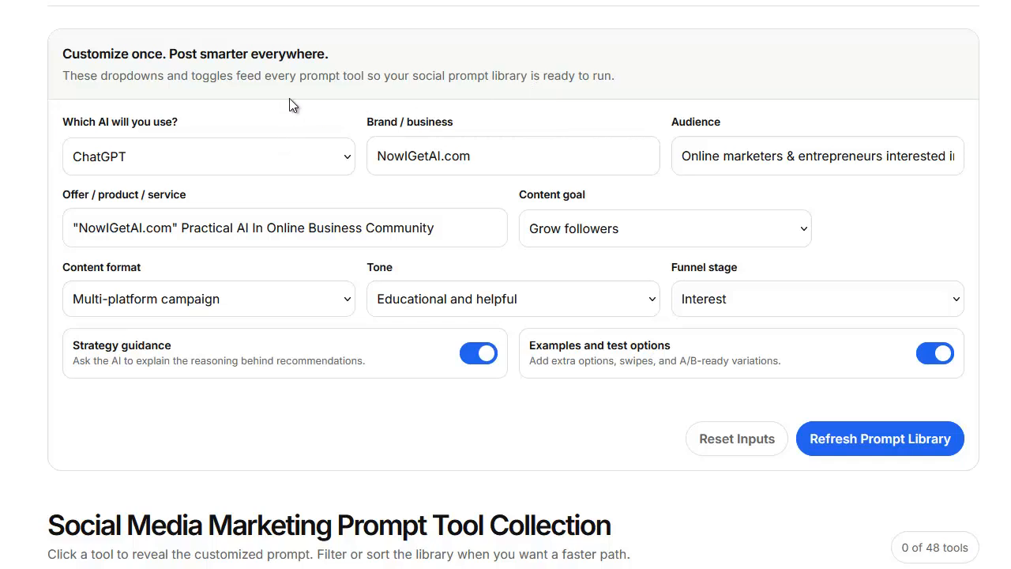
Review the available AI choices and read the Brand / business and full Audience entries in the customization form.
{"action": "left_click", "coordinate": [225, 162]}
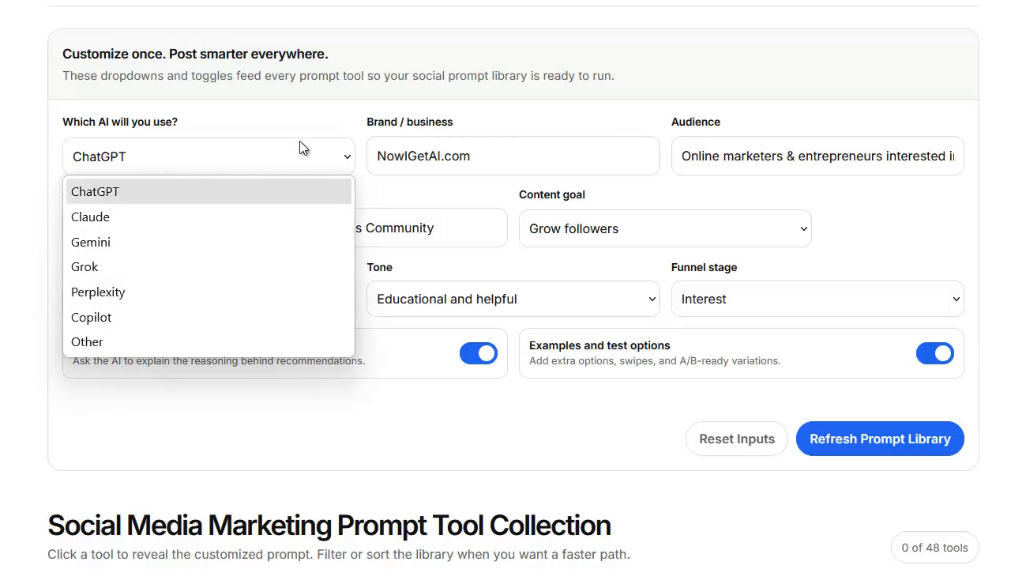
{"action": "left_click", "coordinate": [492, 114]}
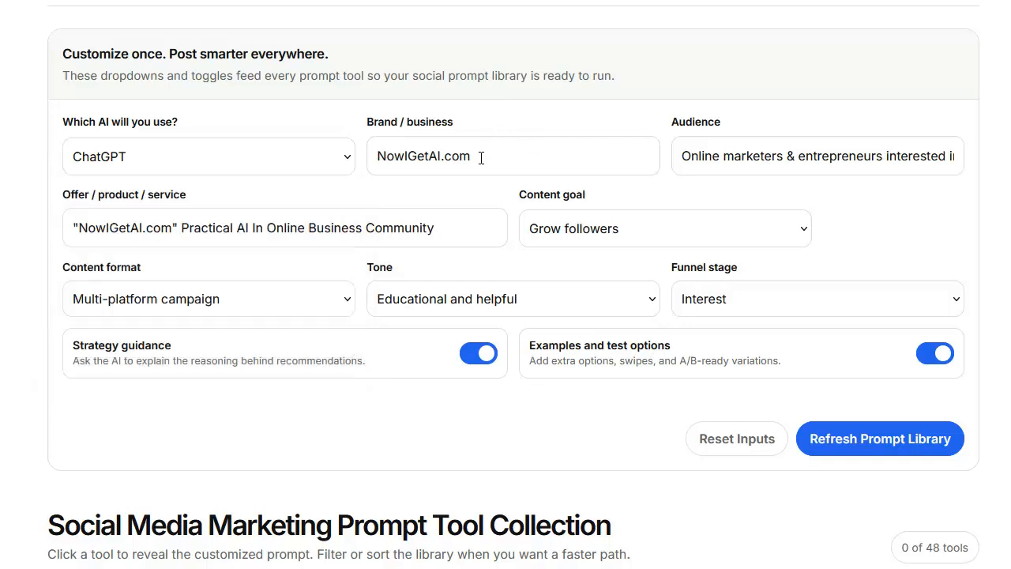
{"action": "left_click_drag", "start_coordinate": [495, 156], "coordinate": [375, 158]}
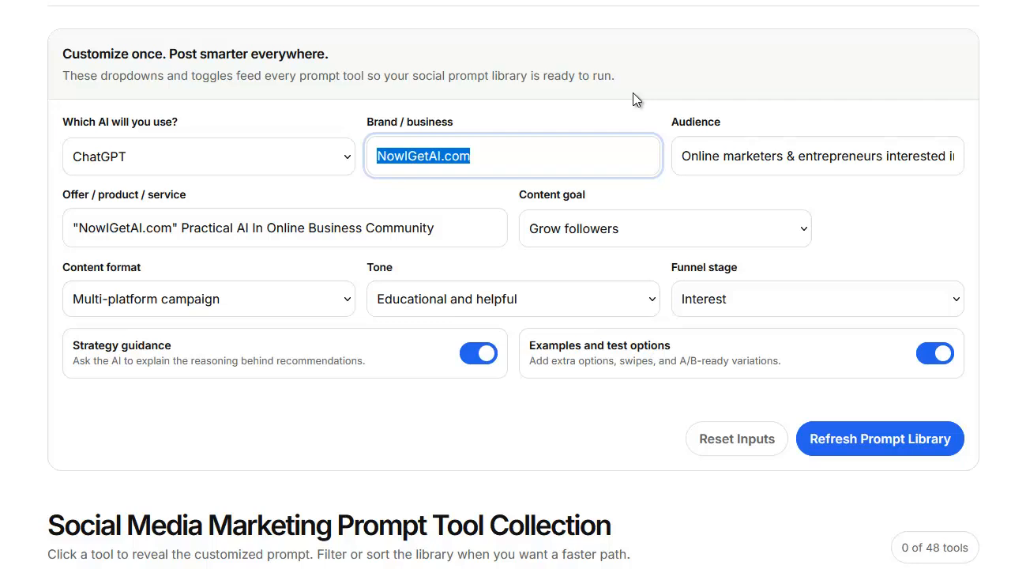
{"action": "left_click", "coordinate": [685, 155]}
{"action": "left_click_drag", "start_coordinate": [684, 155], "coordinate": [968, 163]}
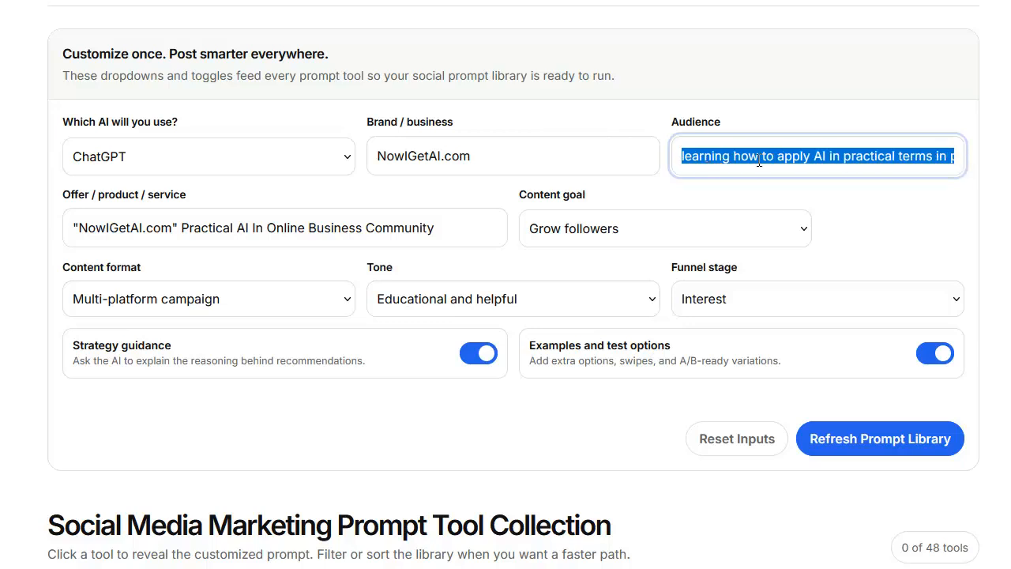
{"action": "left_click", "coordinate": [876, 156]}
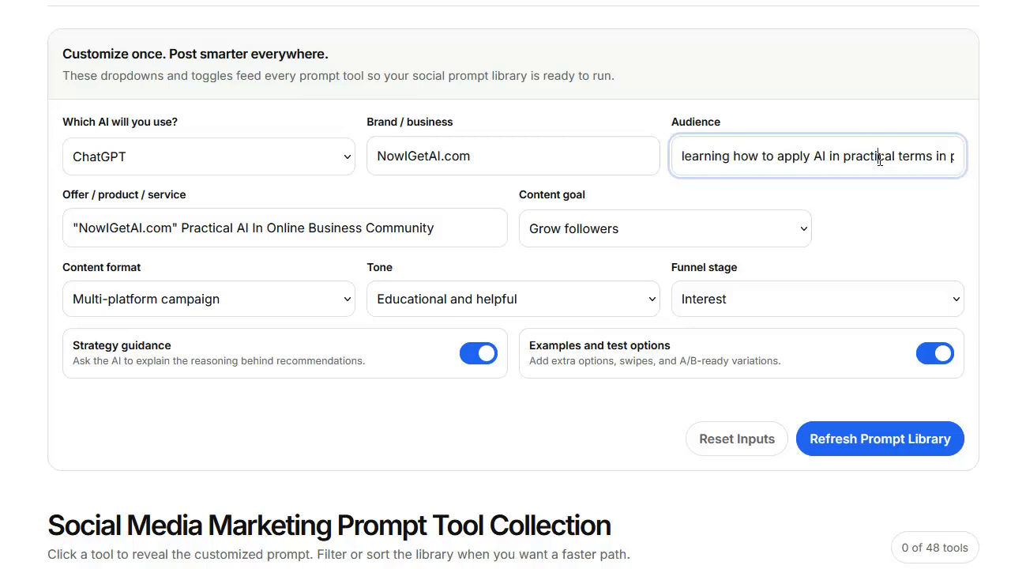
{"action": "left_click_drag", "start_coordinate": [896, 157], "coordinate": [990, 170]}
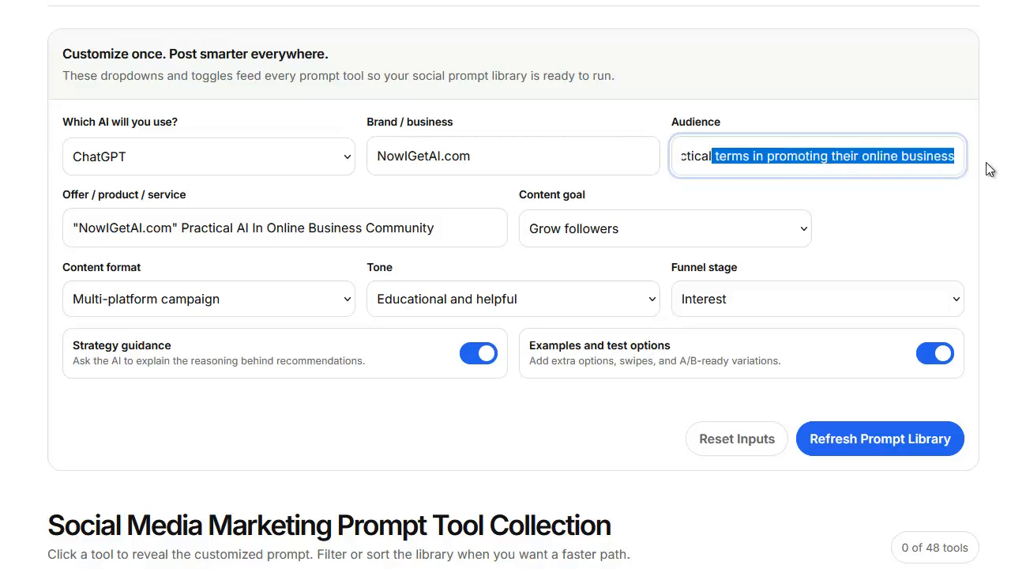
{"action": "left_click", "coordinate": [866, 208]}
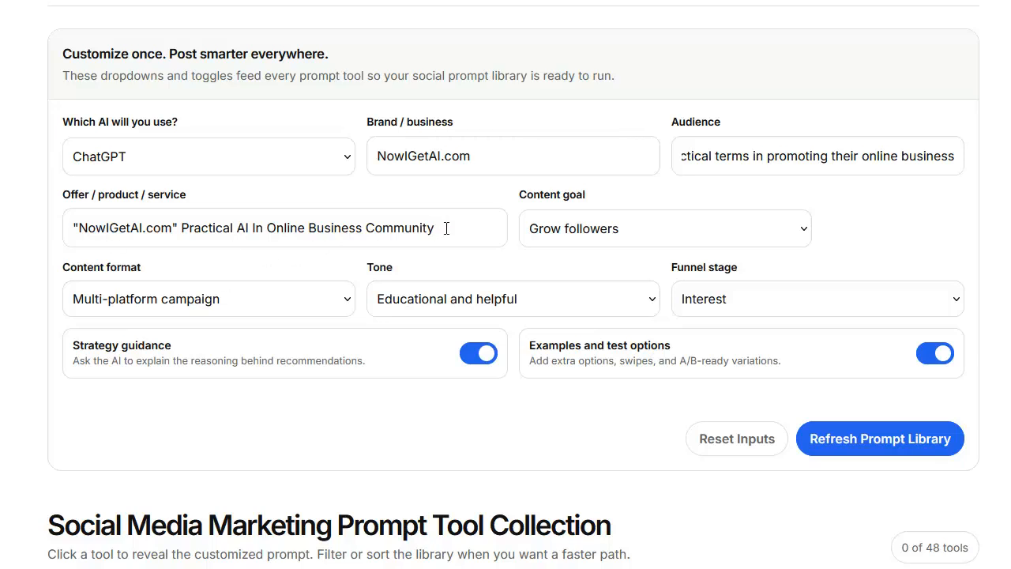
Replace the offer with "NowIGetAI.com" Practical Online Business AI Tools & Community and set the content goal to Generate leads.
{"action": "left_click_drag", "start_coordinate": [448, 228], "coordinate": [65, 229]}
{"action": "type", "text": "\"NowIGetAI.com\" Practical Online Business AI Tools & Community"}
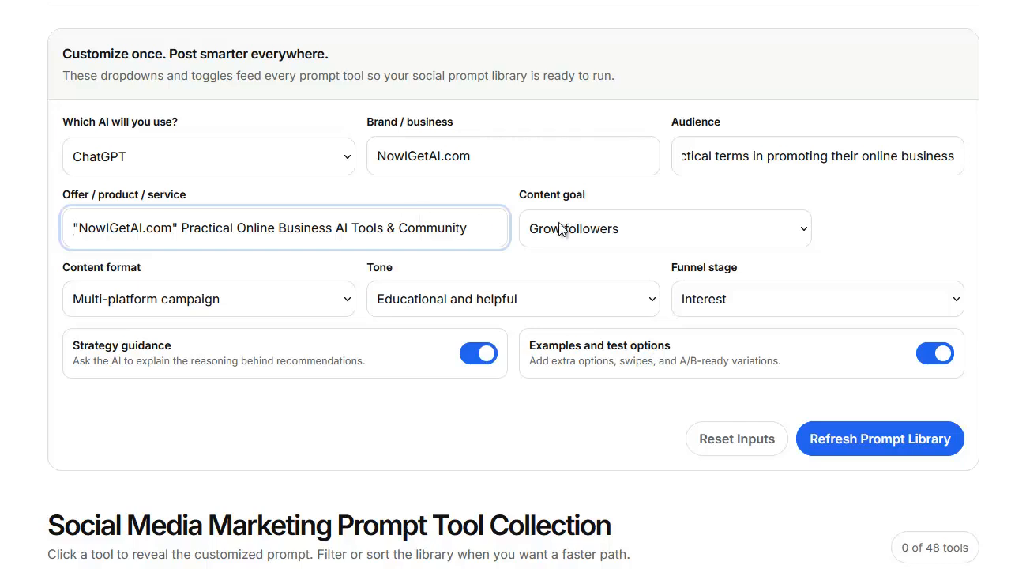
{"action": "left_click", "coordinate": [819, 229]}
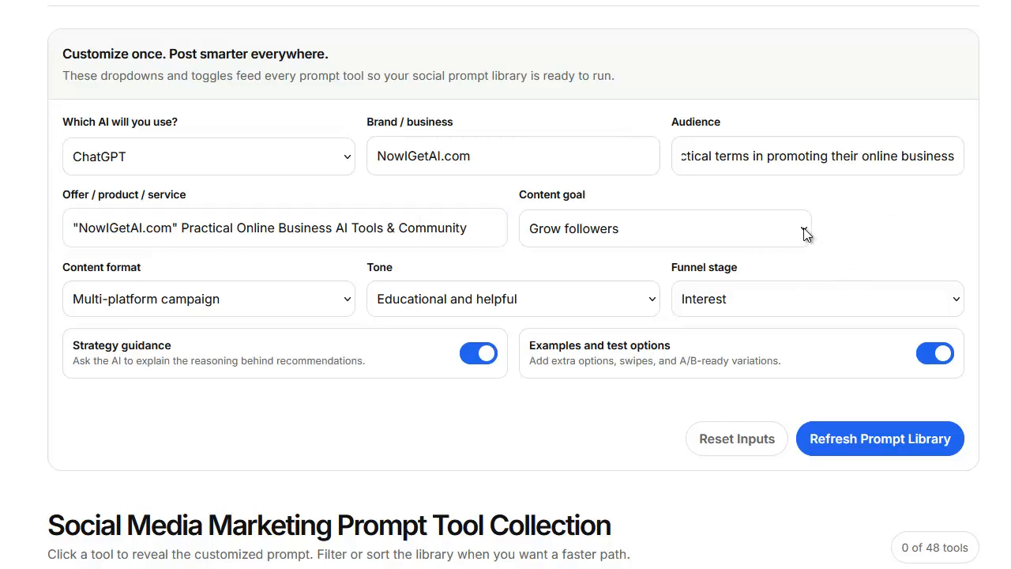
{"action": "left_click", "coordinate": [803, 229]}
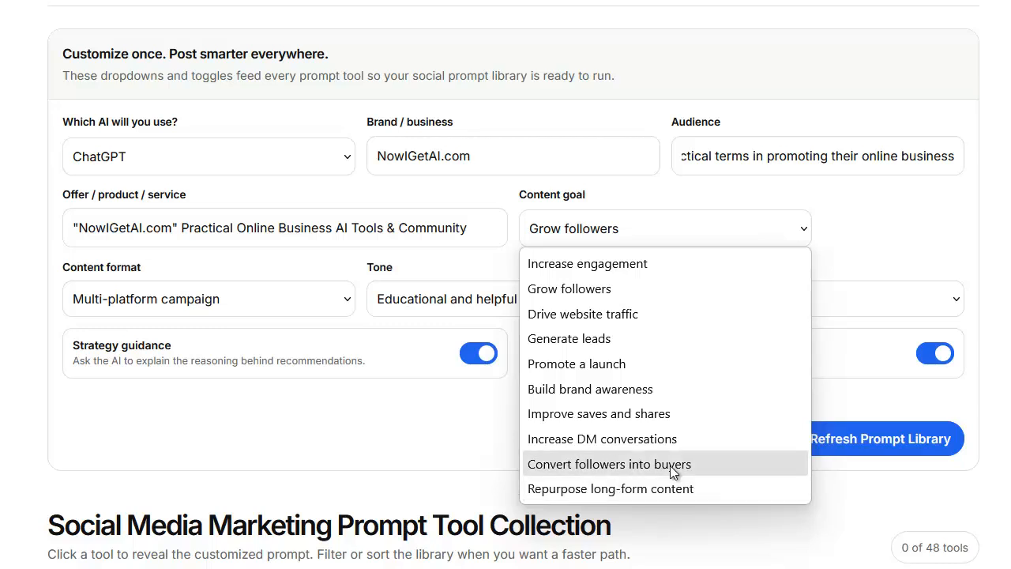
{"action": "left_click", "coordinate": [611, 343]}
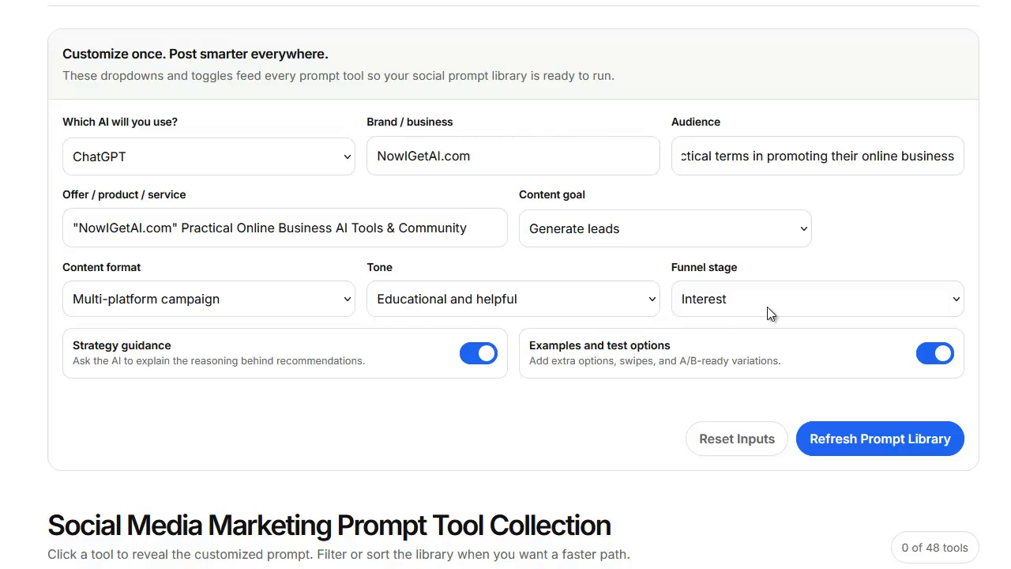
Choose Multi-platform campaign as content format, Educational and helpful as tone, and Interest as funnel stage.
{"action": "left_click", "coordinate": [292, 306]}
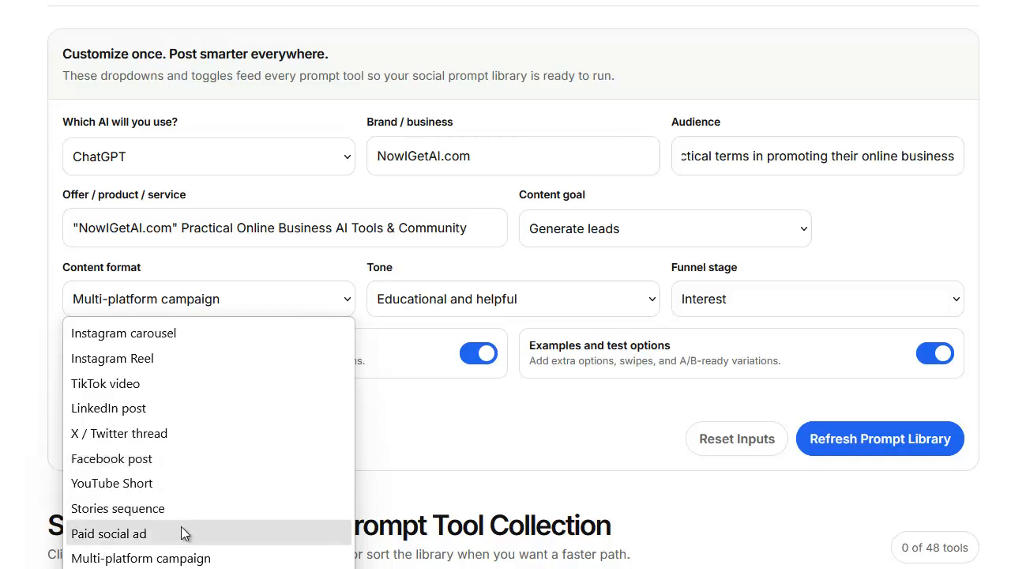
{"action": "left_click", "coordinate": [205, 559]}
{"action": "left_click", "coordinate": [435, 305]}
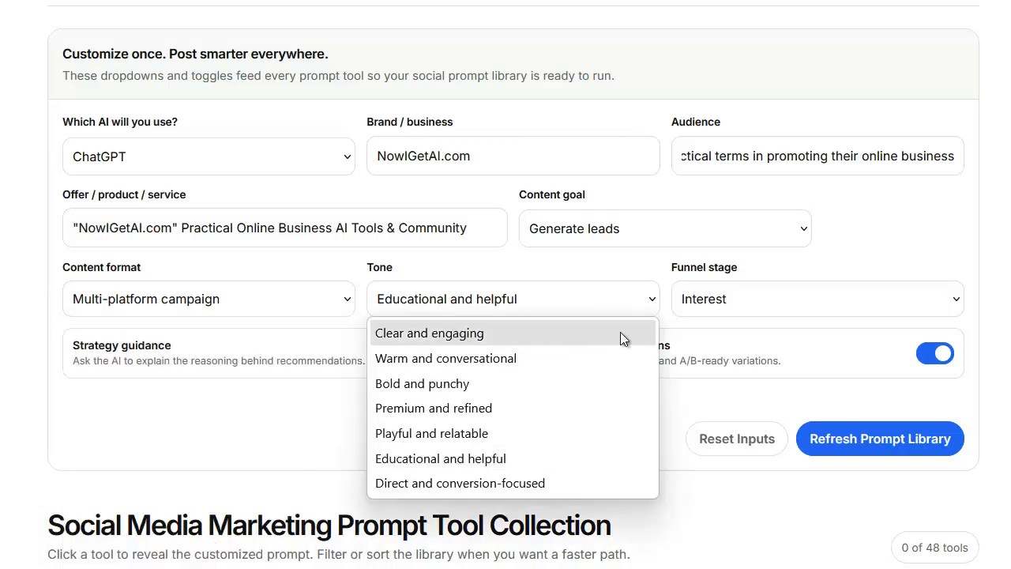
{"action": "left_click", "coordinate": [463, 458]}
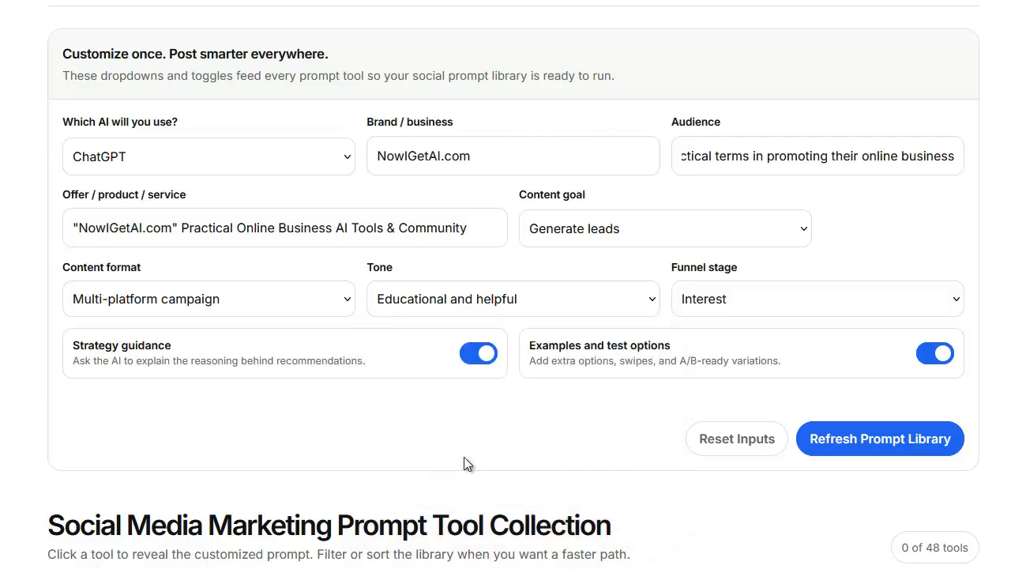
{"action": "left_click", "coordinate": [957, 304]}
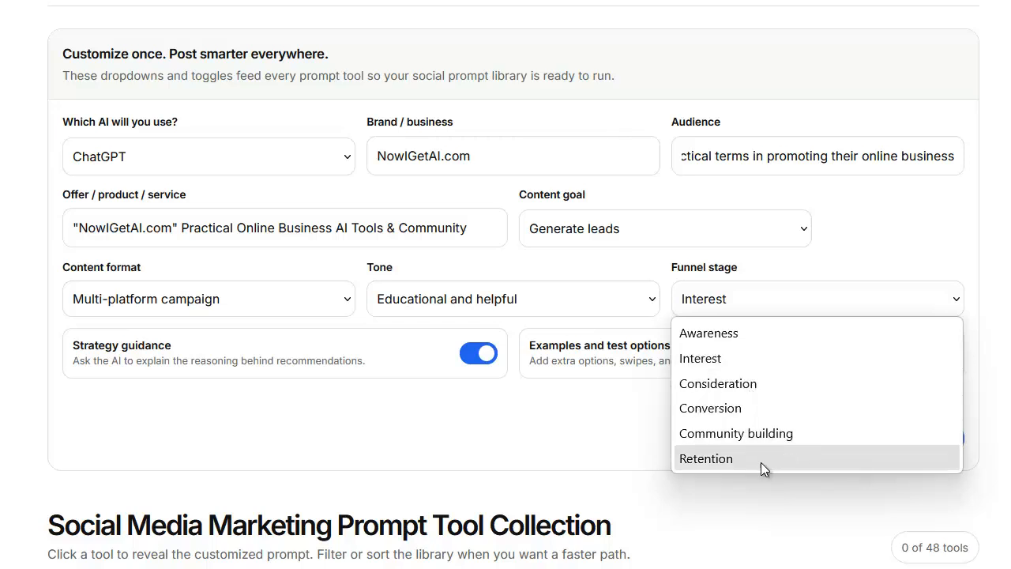
{"action": "left_click", "coordinate": [755, 359]}
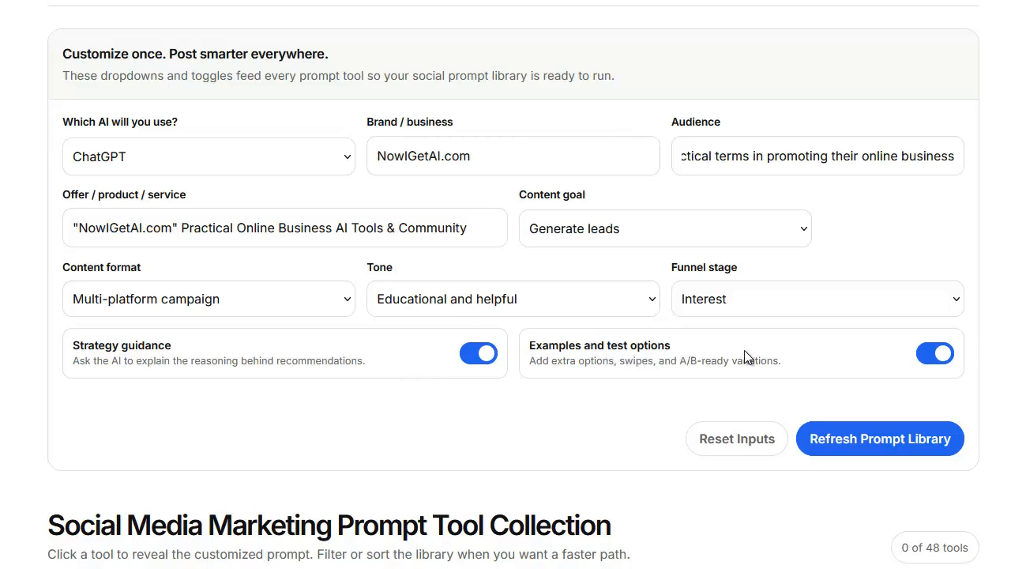
Refresh the prompt library with the customized inputs, keeping examples and test options enabled.
{"action": "left_click", "coordinate": [933, 353]}
{"action": "left_click", "coordinate": [875, 439]}
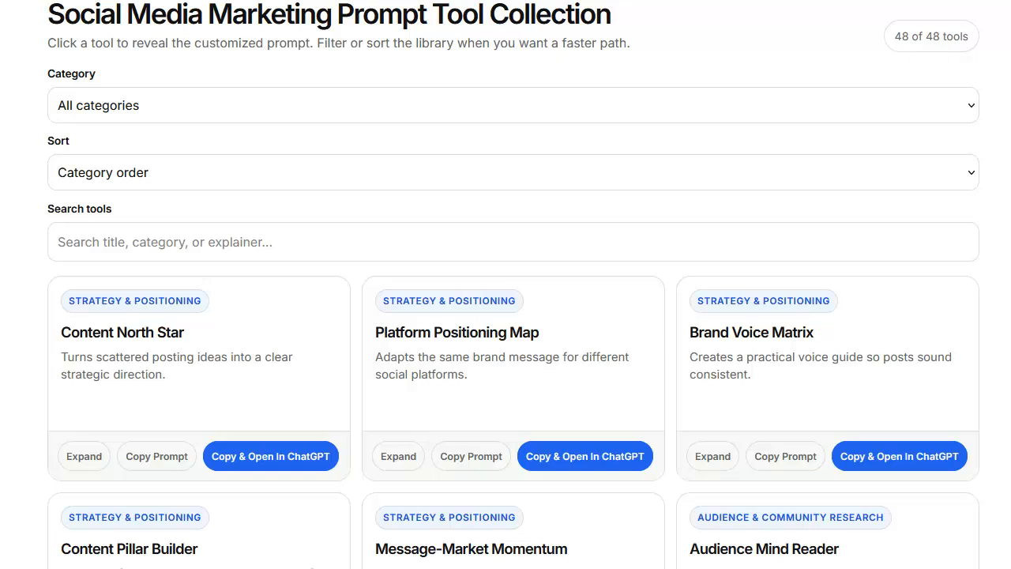
Review the form settings against the generated tool cards and look through the category filter's options.
{"action": "scroll", "coordinate": [827, 313], "scroll_direction": "up", "scroll_amount": 7}
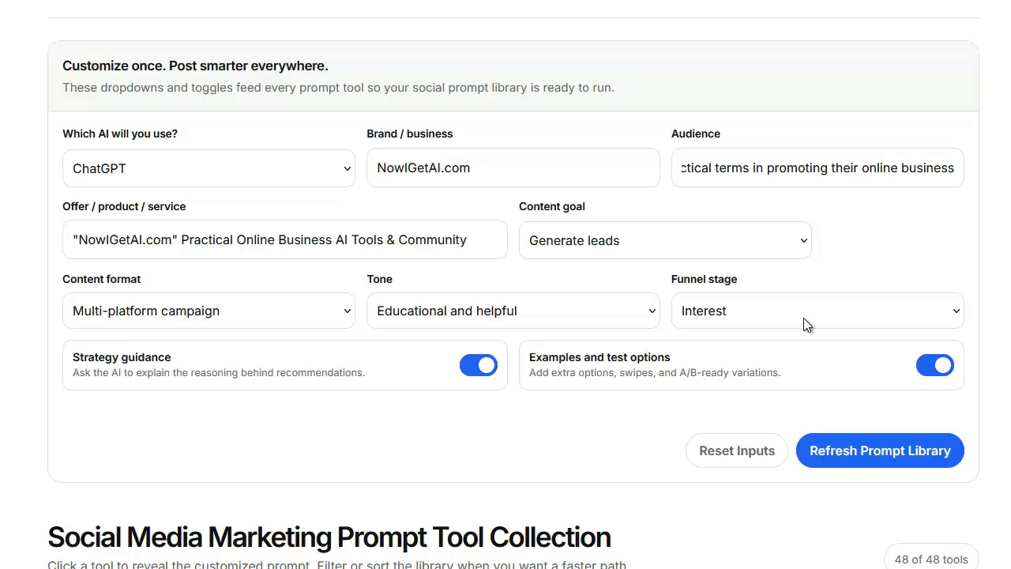
{"action": "scroll", "coordinate": [768, 291], "scroll_direction": "down", "scroll_amount": 8}
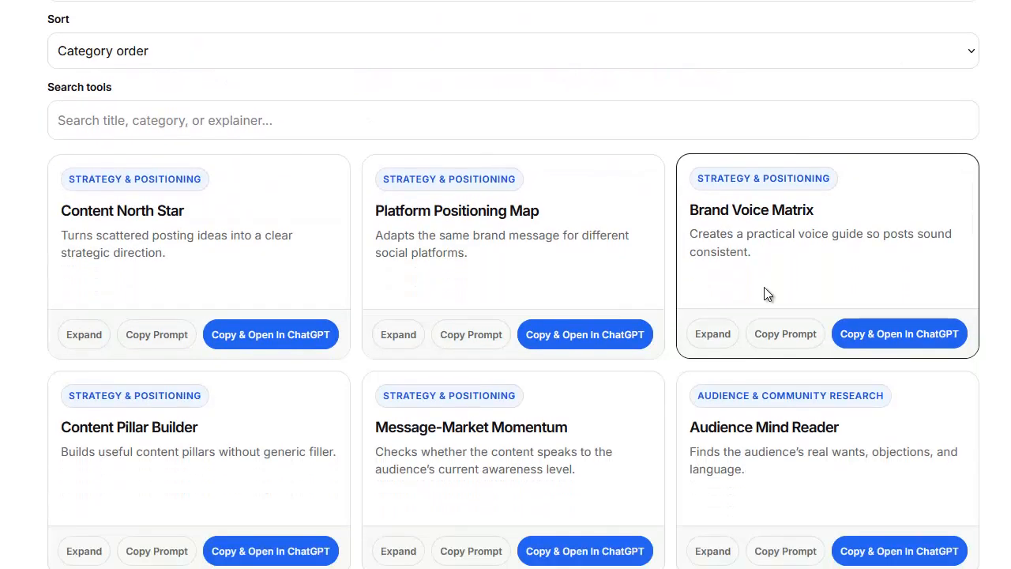
{"action": "scroll", "coordinate": [764, 293], "scroll_direction": "down", "scroll_amount": 1}
{"action": "scroll", "coordinate": [562, 332], "scroll_direction": "up", "scroll_amount": 2}
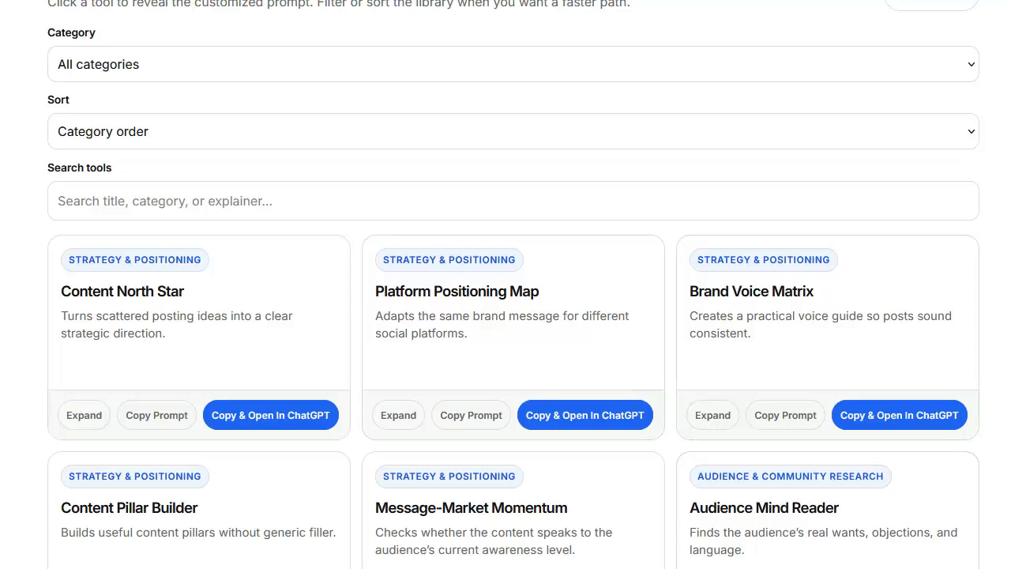
{"action": "left_click", "coordinate": [304, 53]}
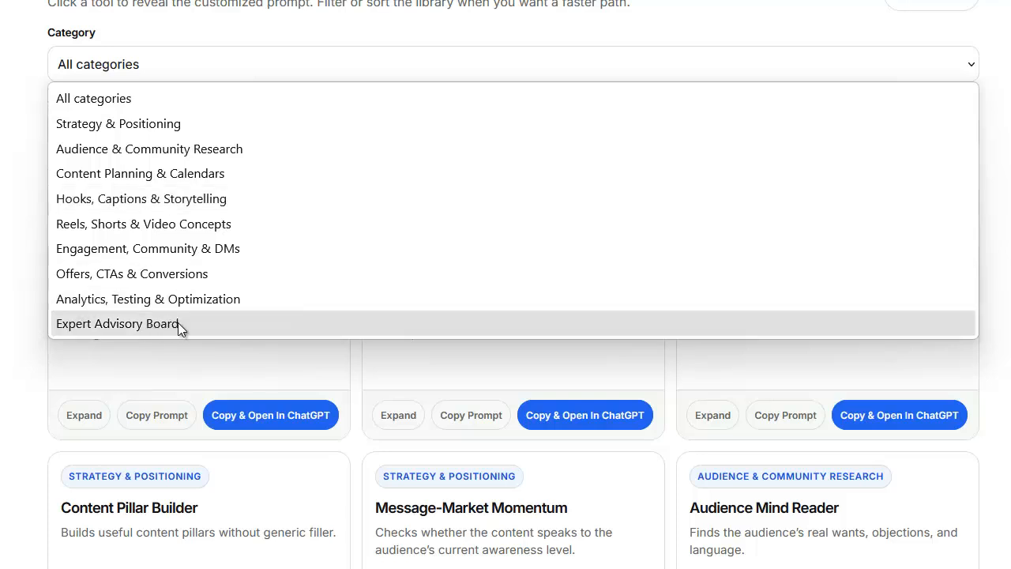
{"action": "key", "text": "Escape"}
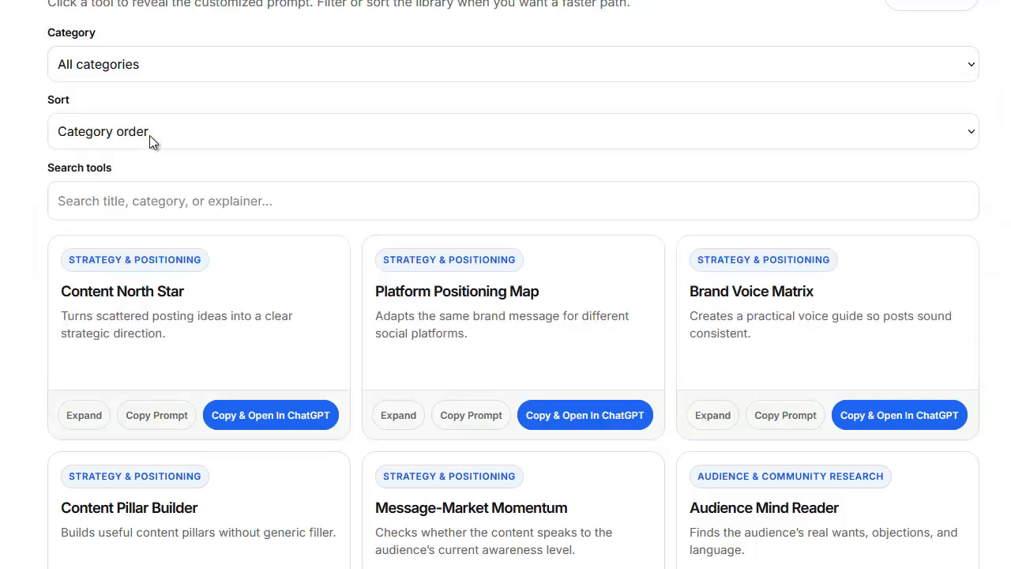
Check the available sort orders and look through the generated tool cards from Strategy & Positioning down to the Prompt Manual PDF section.
{"action": "left_click", "coordinate": [150, 135]}
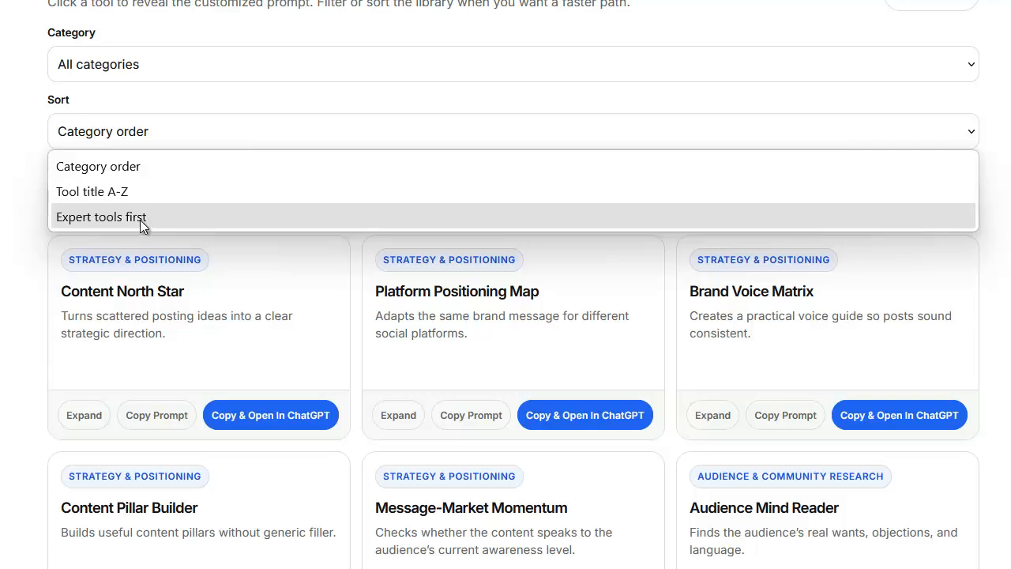
{"action": "left_click", "coordinate": [36, 183]}
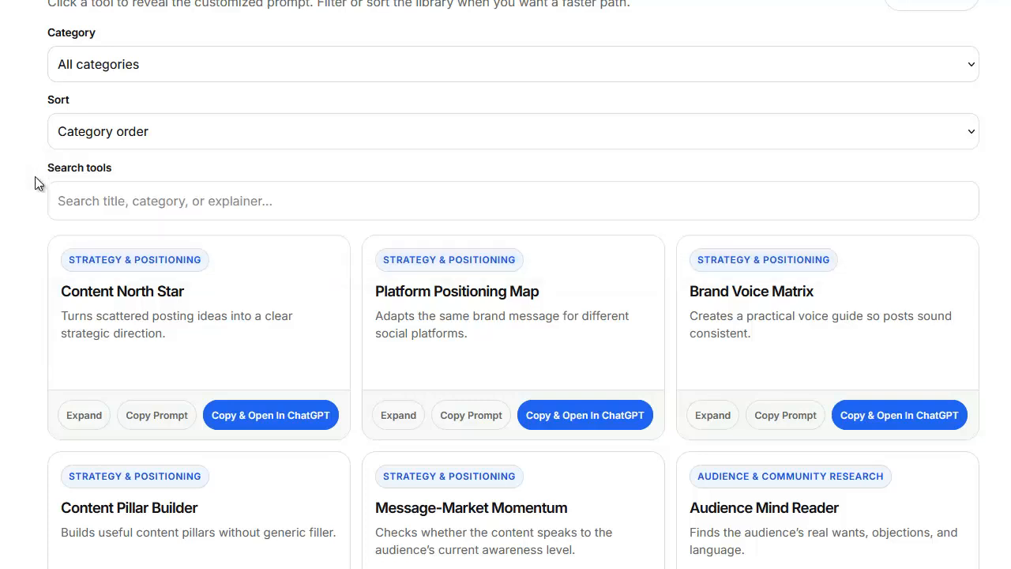
{"action": "scroll", "coordinate": [42, 197], "scroll_direction": "down", "scroll_amount": 2}
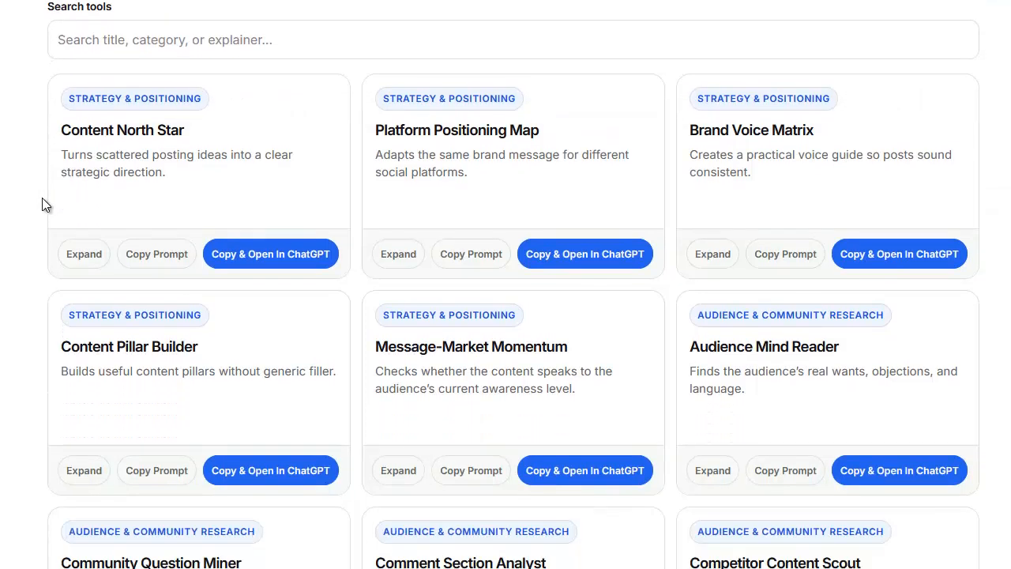
{"action": "scroll", "coordinate": [42, 204], "scroll_direction": "down", "scroll_amount": 1}
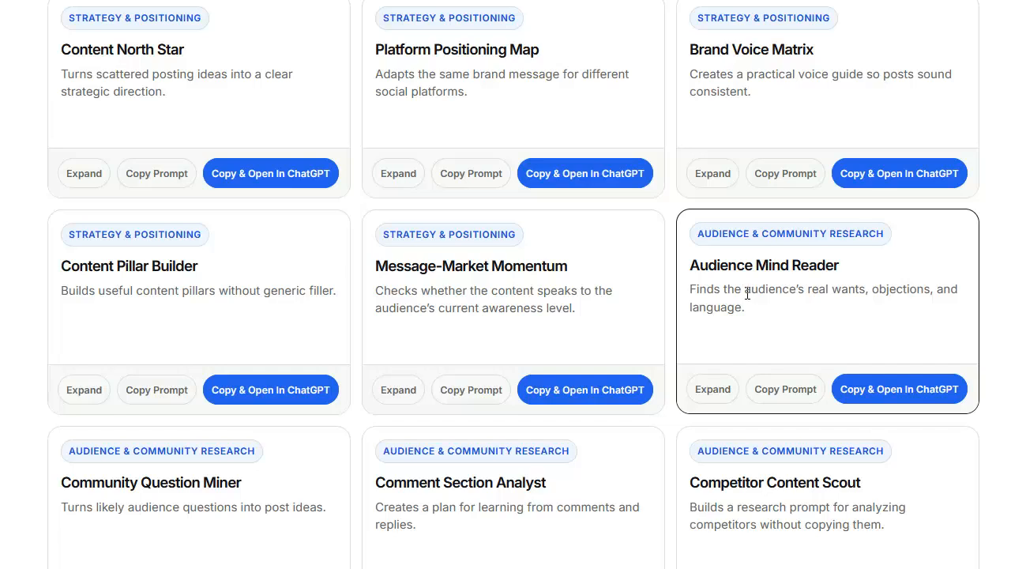
{"action": "scroll", "coordinate": [747, 292], "scroll_direction": "down", "scroll_amount": 2}
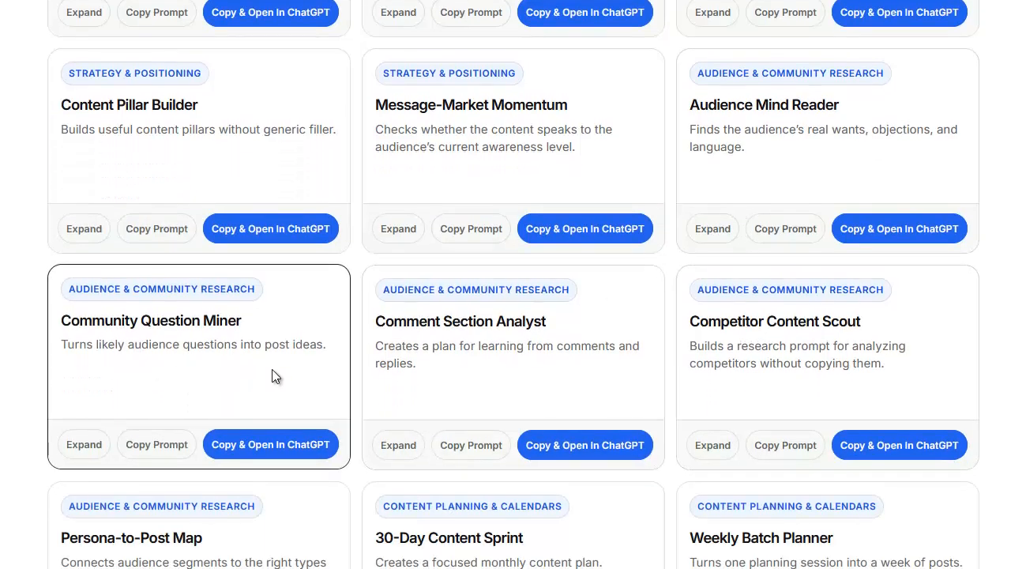
{"action": "scroll", "coordinate": [443, 362], "scroll_direction": "down", "scroll_amount": 5}
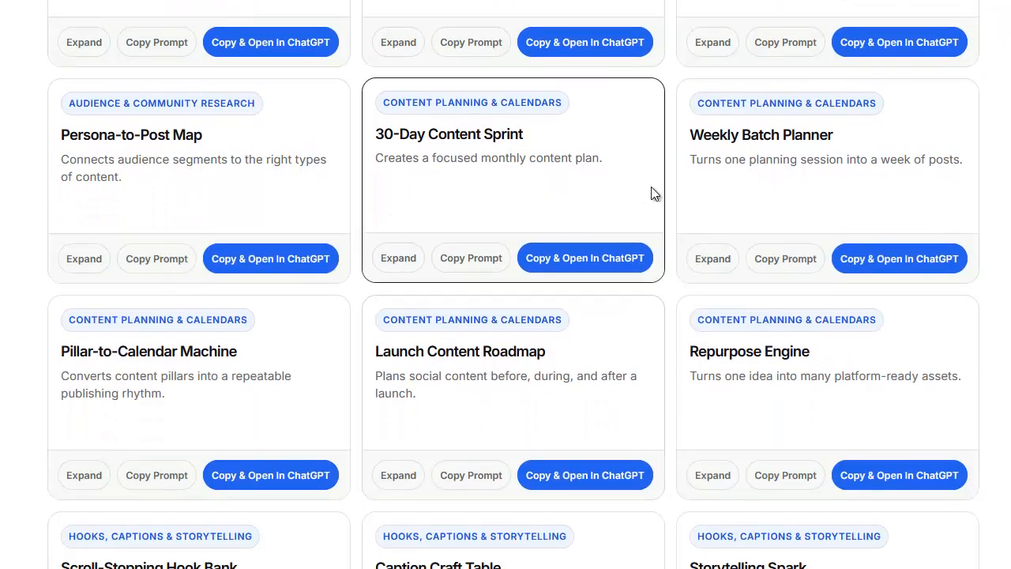
{"action": "scroll", "coordinate": [506, 400], "scroll_direction": "down", "scroll_amount": 5}
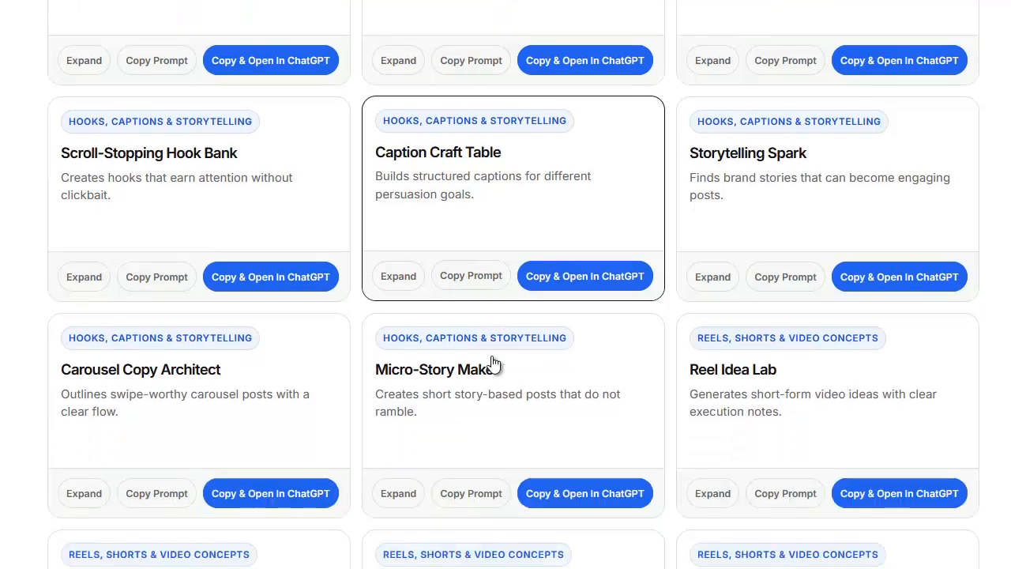
{"action": "scroll", "coordinate": [492, 361], "scroll_direction": "down", "scroll_amount": 1}
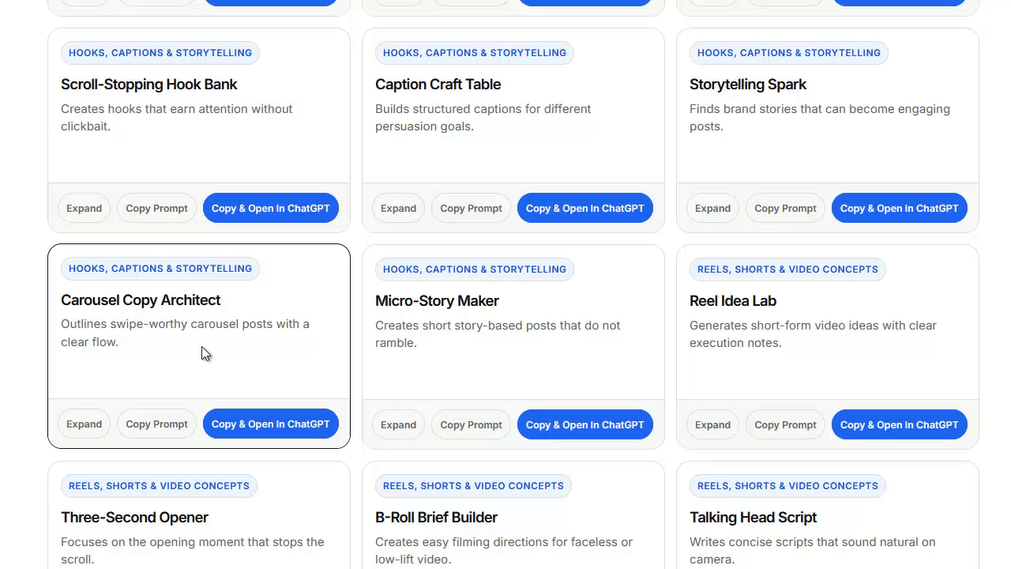
{"action": "scroll", "coordinate": [219, 355], "scroll_direction": "down", "scroll_amount": 2}
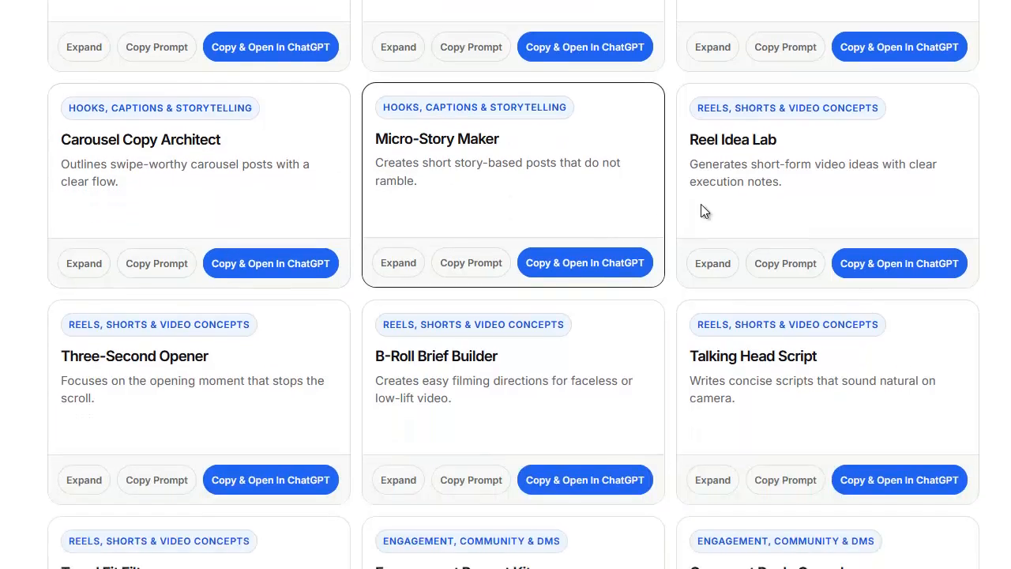
{"action": "scroll", "coordinate": [584, 371], "scroll_direction": "down", "scroll_amount": 3}
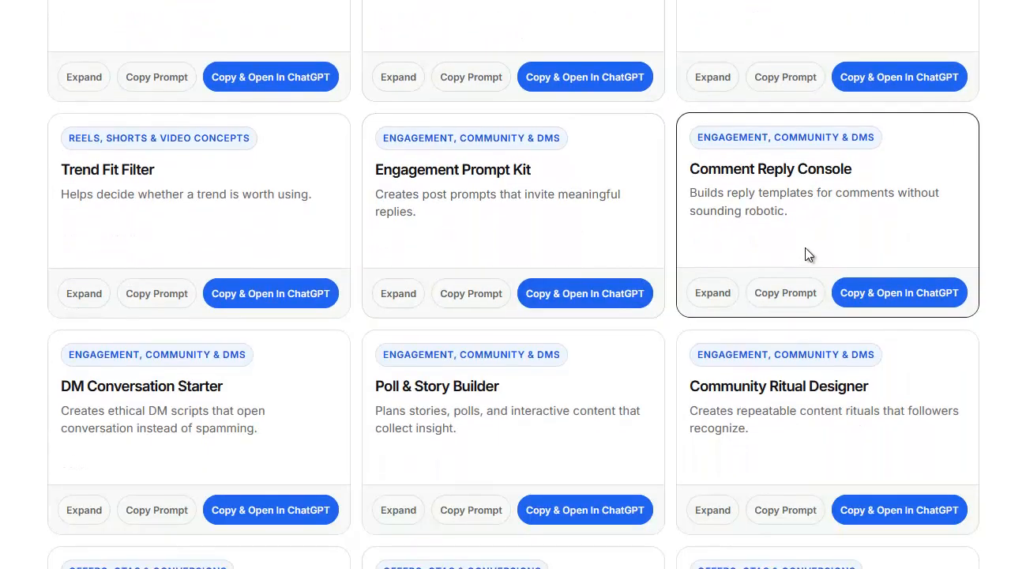
{"action": "scroll", "coordinate": [582, 388], "scroll_direction": "down", "scroll_amount": 2}
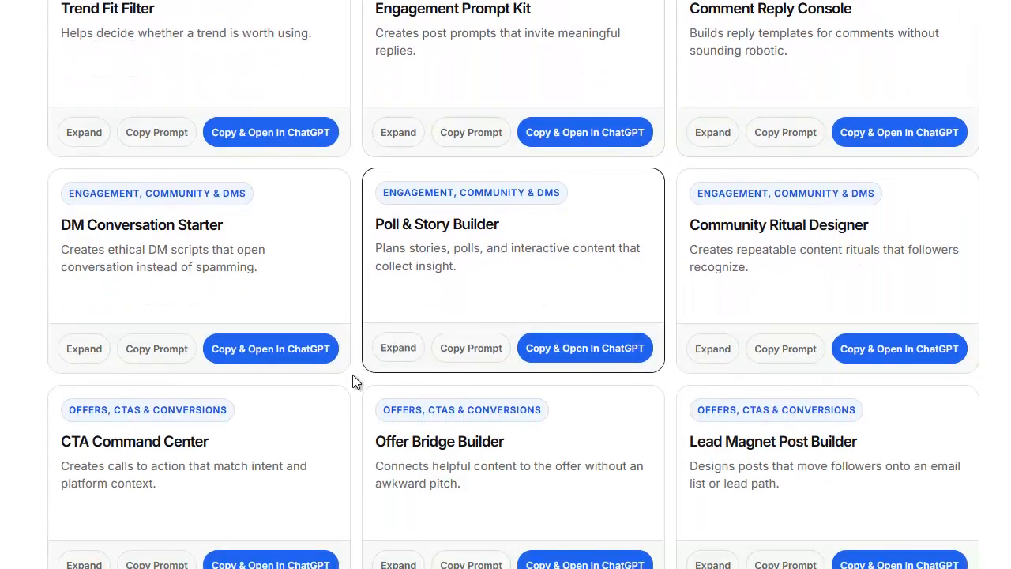
{"action": "scroll", "coordinate": [352, 374], "scroll_direction": "down", "scroll_amount": 2}
{"action": "scroll", "coordinate": [544, 345], "scroll_direction": "down", "scroll_amount": 3}
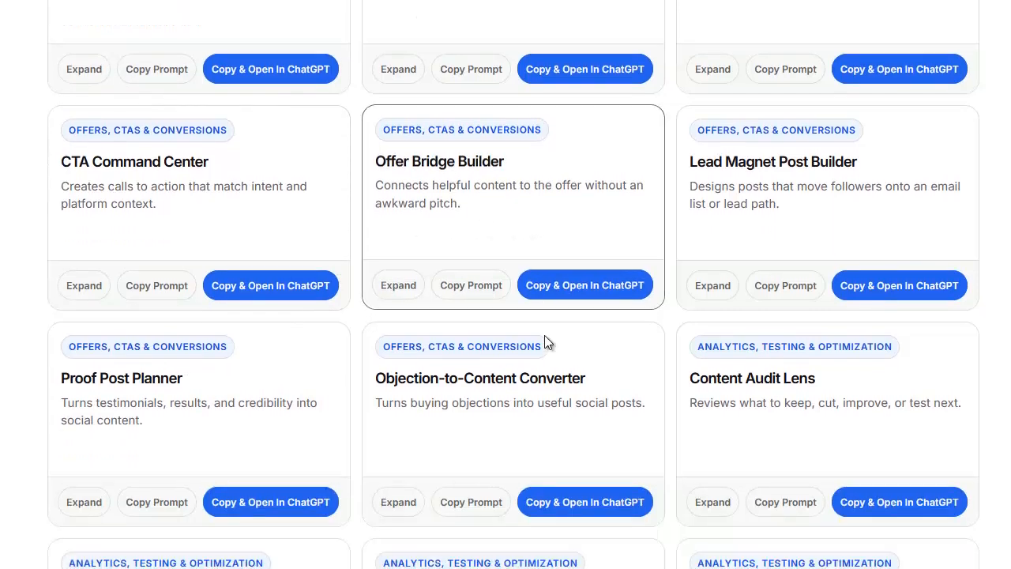
{"action": "scroll", "coordinate": [524, 314], "scroll_direction": "down", "scroll_amount": 3}
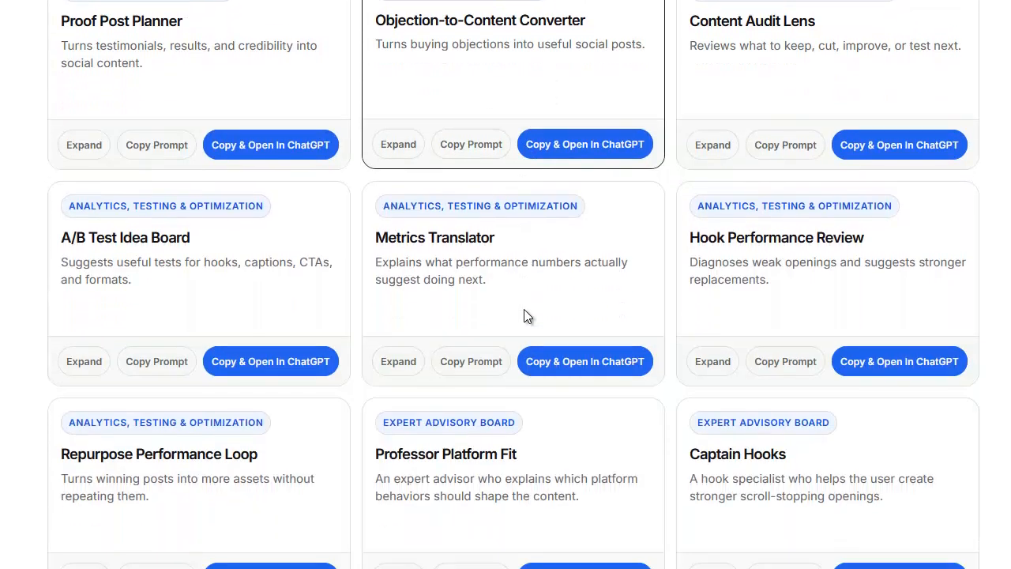
{"action": "scroll", "coordinate": [728, 126], "scroll_direction": "down", "scroll_amount": 2}
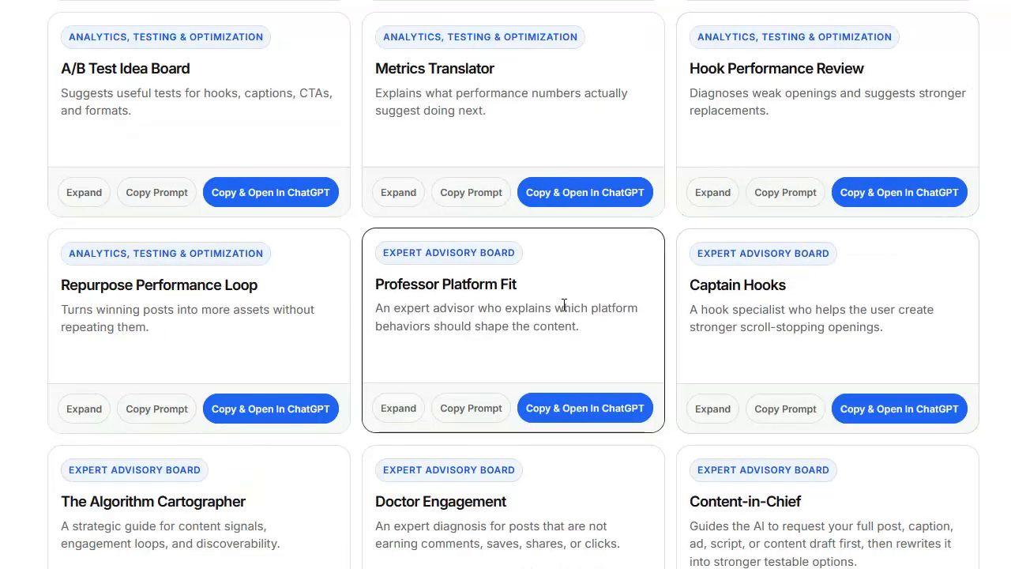
{"action": "scroll", "coordinate": [558, 303], "scroll_direction": "down", "scroll_amount": 3}
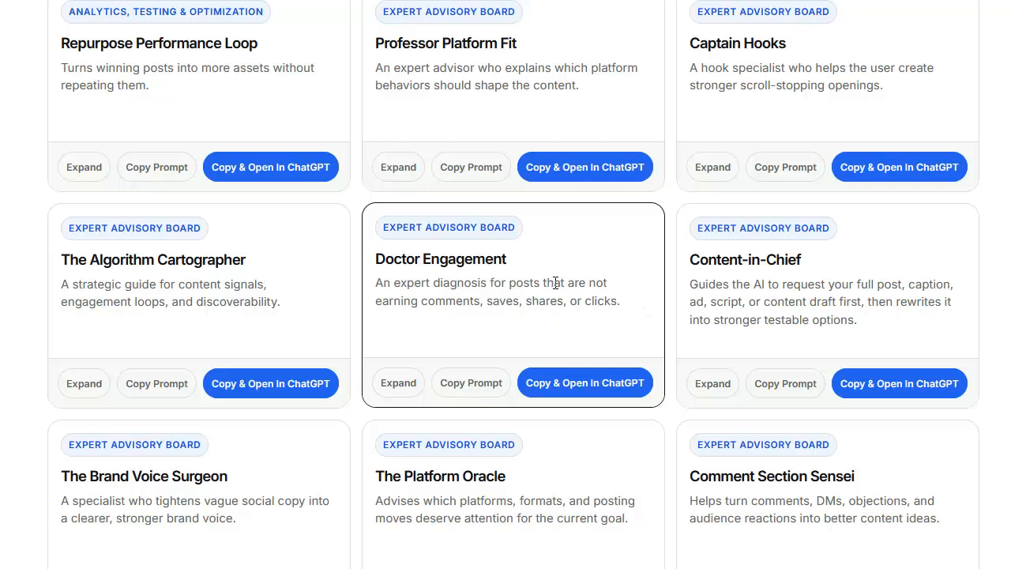
{"action": "scroll", "coordinate": [555, 282], "scroll_direction": "down", "scroll_amount": 2}
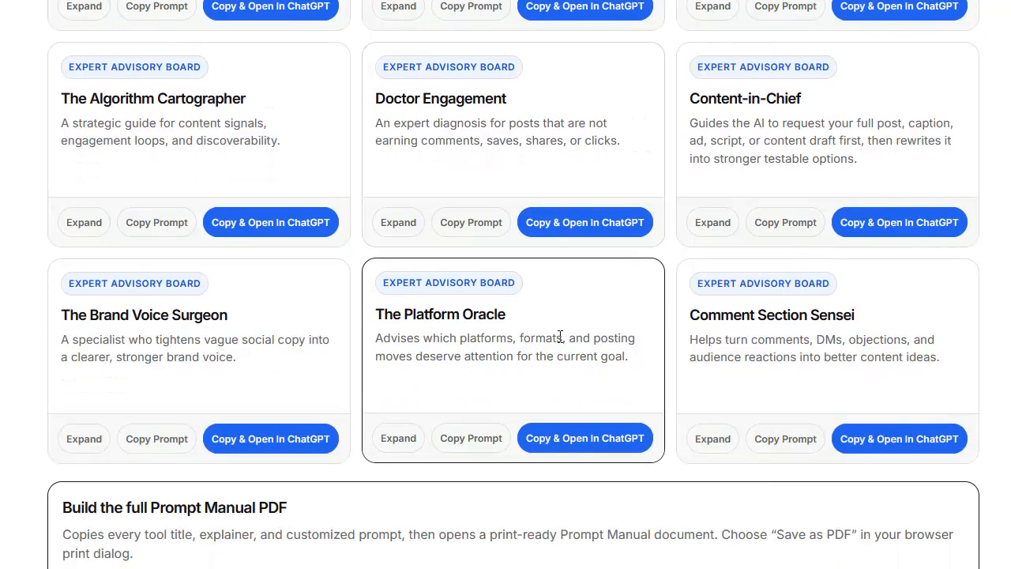
{"action": "scroll", "coordinate": [553, 272], "scroll_direction": "down", "scroll_amount": 2}
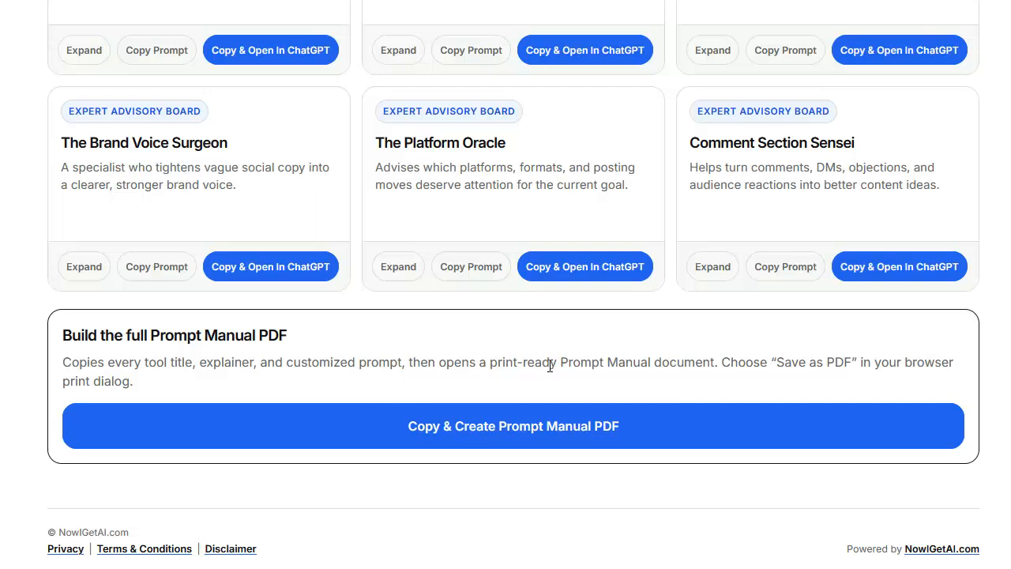
Copy the customized prompt of the Lead Magnet Post Builder tool under Offers, CTAs & Conversions.
{"action": "scroll", "coordinate": [550, 365], "scroll_direction": "up", "scroll_amount": 7}
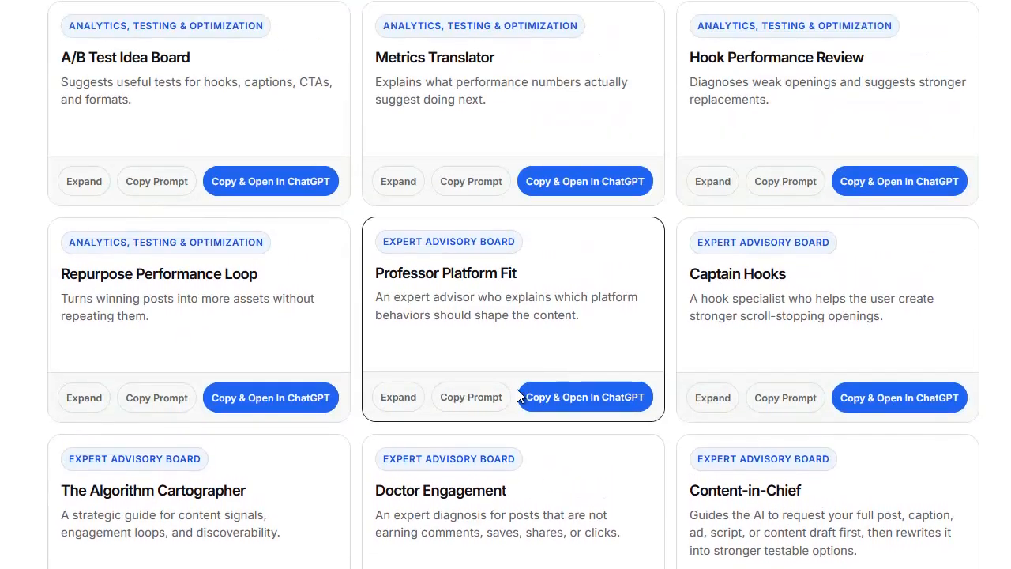
{"action": "scroll", "coordinate": [516, 389], "scroll_direction": "up", "scroll_amount": 5}
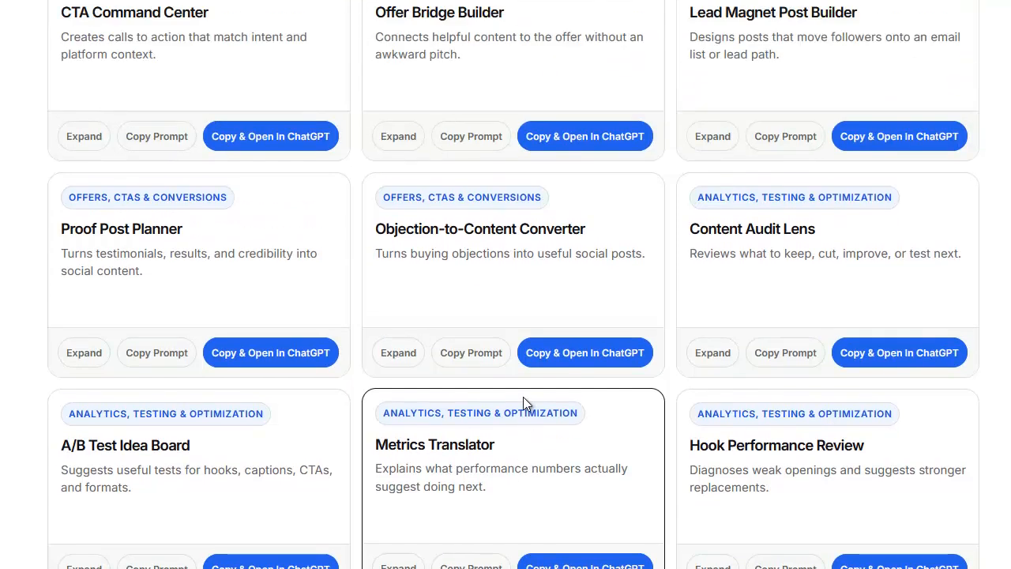
{"action": "scroll", "coordinate": [760, 113], "scroll_direction": "up", "scroll_amount": 1}
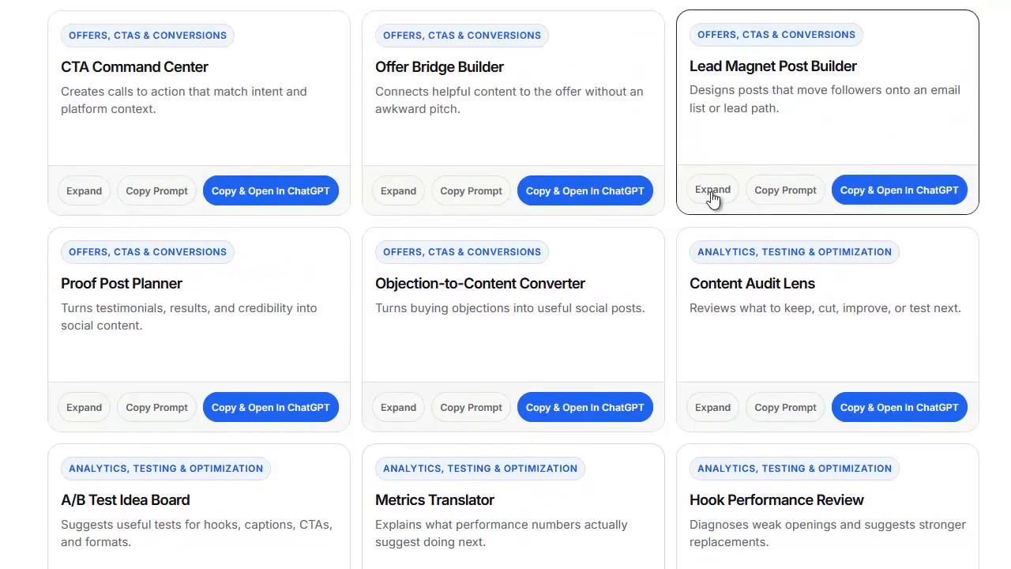
{"action": "left_click", "coordinate": [789, 194]}
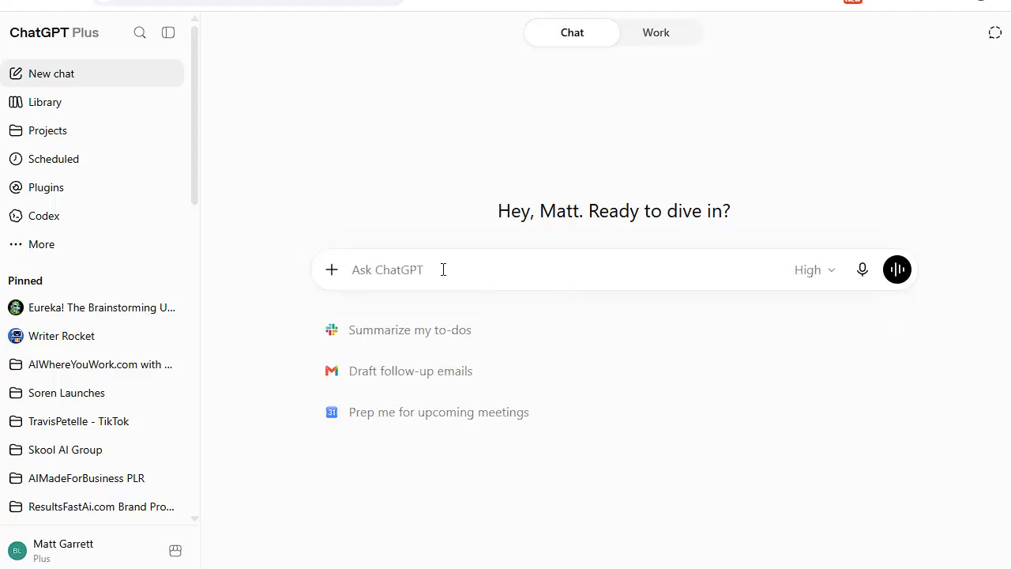
In a new ChatGPT chat, paste the copied lead-generation strategist prompt, check it through to its working rules and submit it.
{"action": "key", "text": "ctrl+v"}
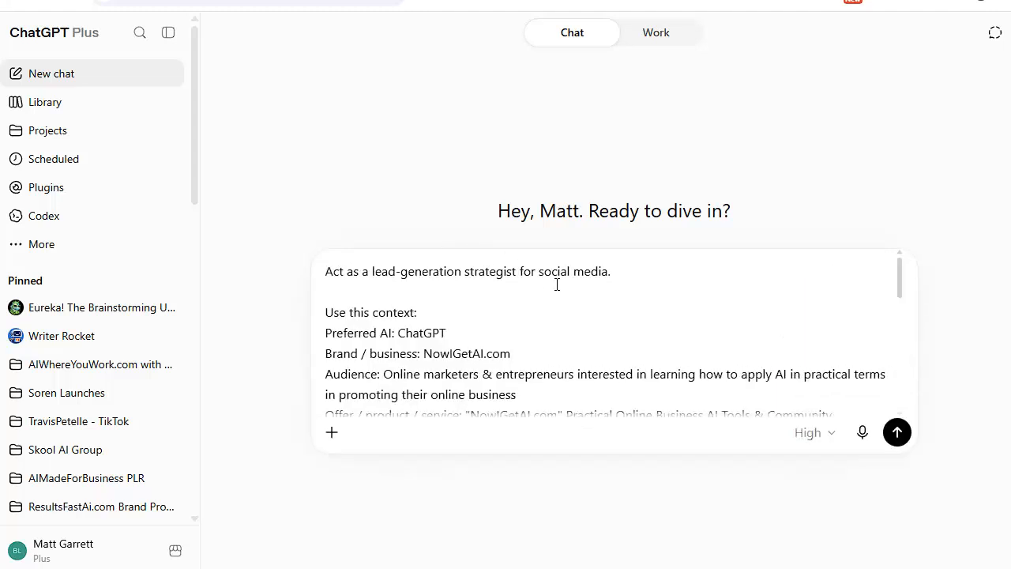
{"action": "scroll", "coordinate": [517, 327], "scroll_direction": "down", "scroll_amount": 8}
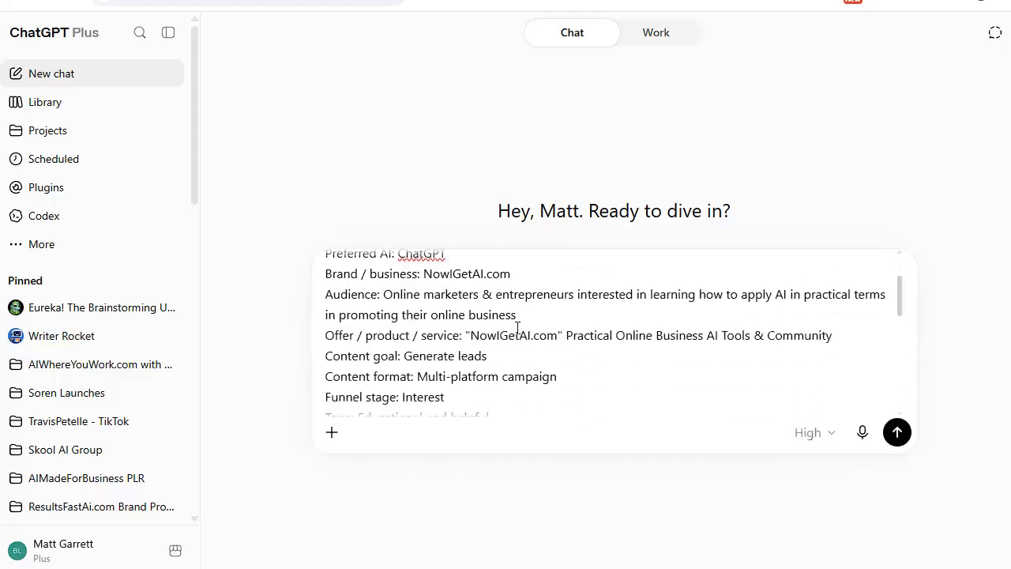
{"action": "scroll", "coordinate": [514, 326], "scroll_direction": "down", "scroll_amount": 5}
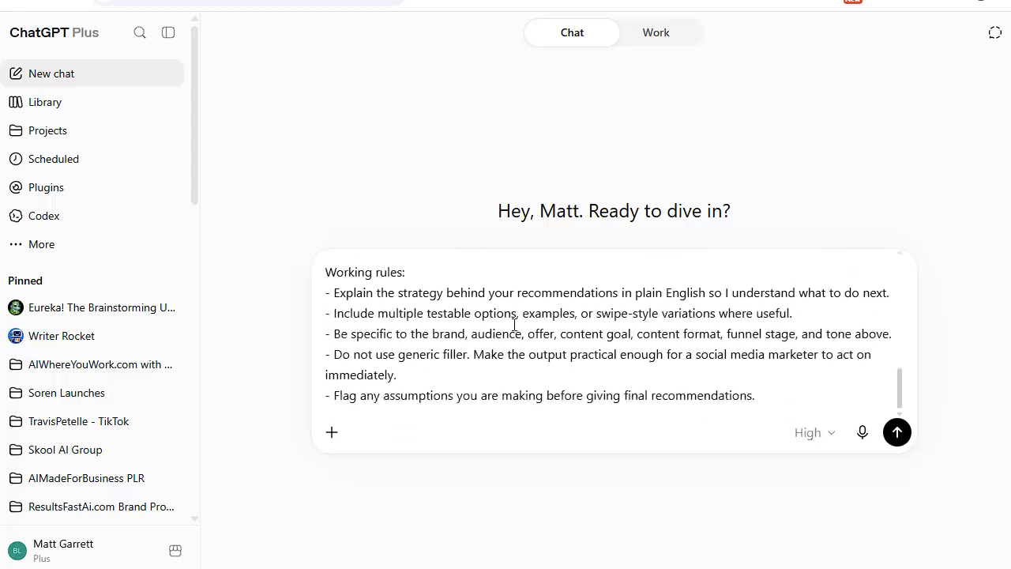
{"action": "left_click", "coordinate": [898, 432]}
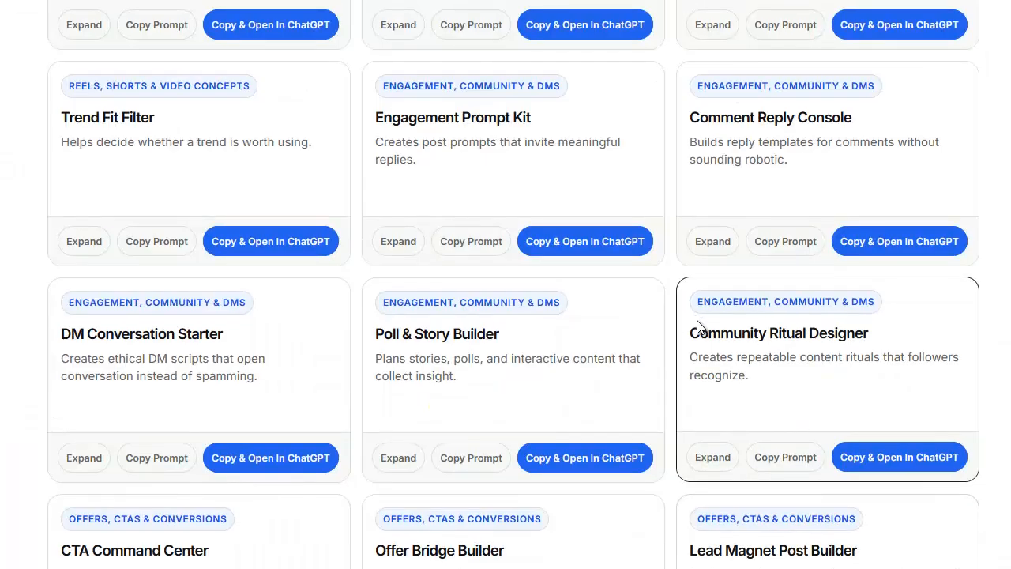
Back in the prompt library, copy the customized prompt of the Carousel Copy Architect tool.
{"action": "scroll", "coordinate": [699, 327], "scroll_direction": "up", "scroll_amount": 4}
{"action": "scroll", "coordinate": [724, 340], "scroll_direction": "up", "scroll_amount": 2}
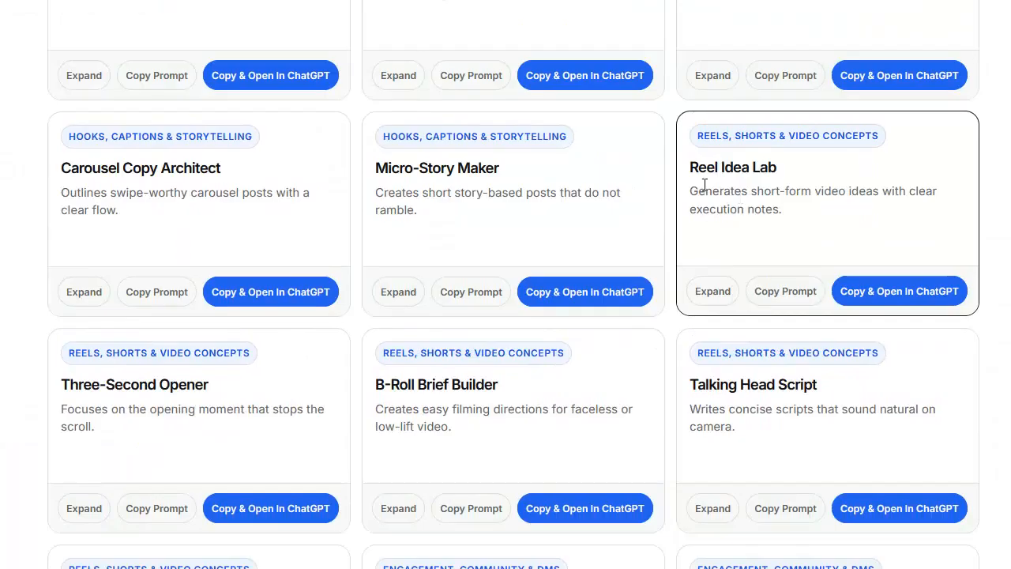
{"action": "left_click", "coordinate": [141, 293]}
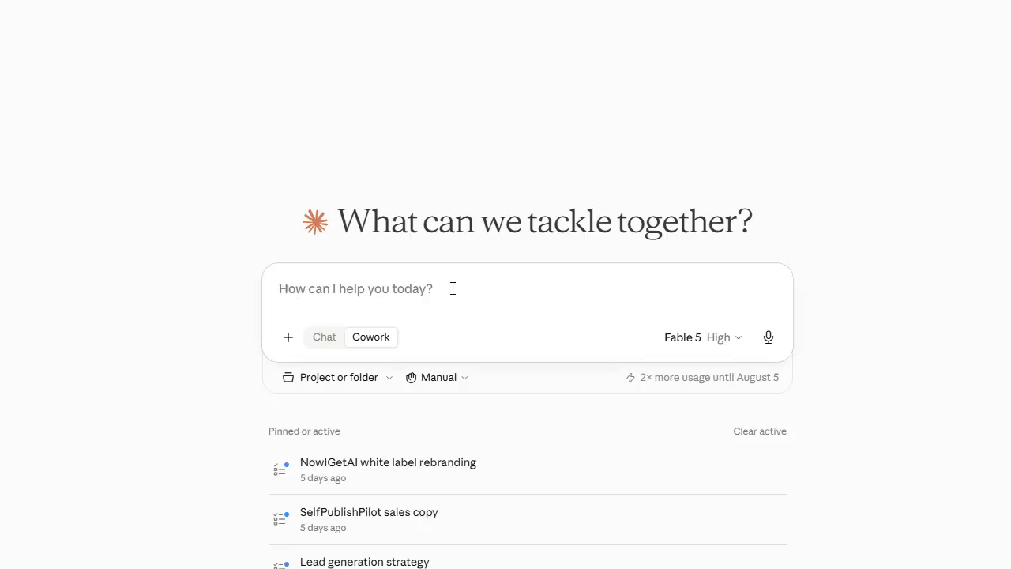
Paste the copied carousel prompt into a new Claude Cowork task and submit it.
{"action": "key", "text": "ctrl+v"}
{"action": "scroll", "coordinate": [823, 395], "scroll_direction": "down", "scroll_amount": 3}
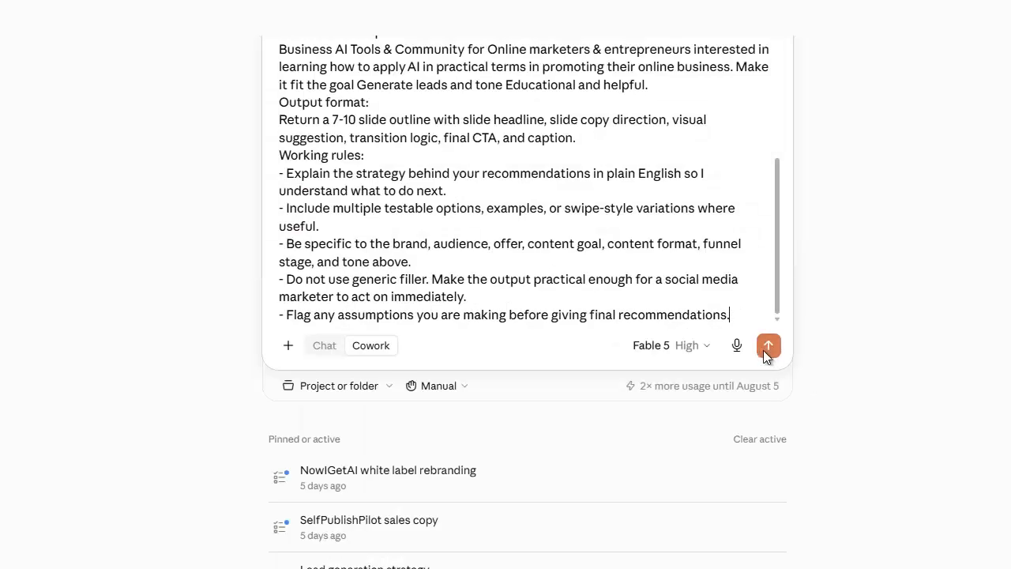
{"action": "left_click", "coordinate": [762, 348]}
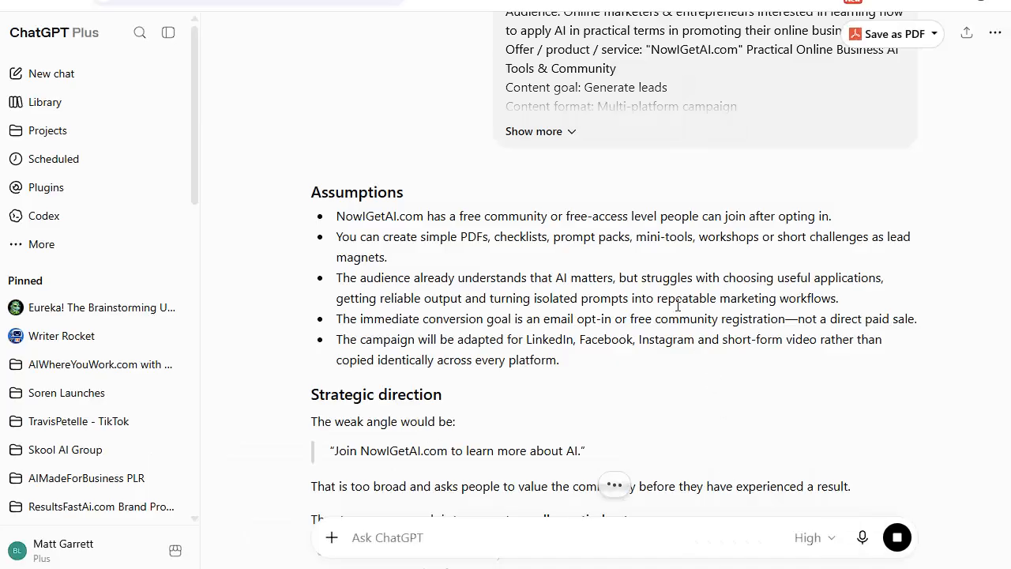
Read ChatGPT's lead magnet answer, covering the assumptions, strategic direction and the first lead magnet idea with its hooks.
{"action": "scroll", "coordinate": [632, 278], "scroll_direction": "down", "scroll_amount": 2}
{"action": "scroll", "coordinate": [642, 336], "scroll_direction": "down", "scroll_amount": 6}
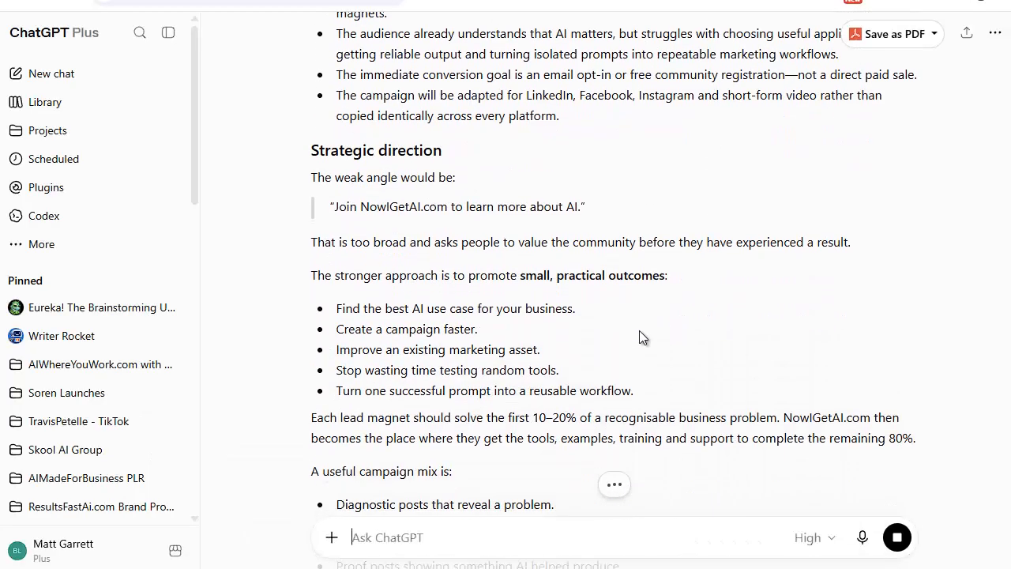
{"action": "scroll", "coordinate": [636, 319], "scroll_direction": "down", "scroll_amount": 2}
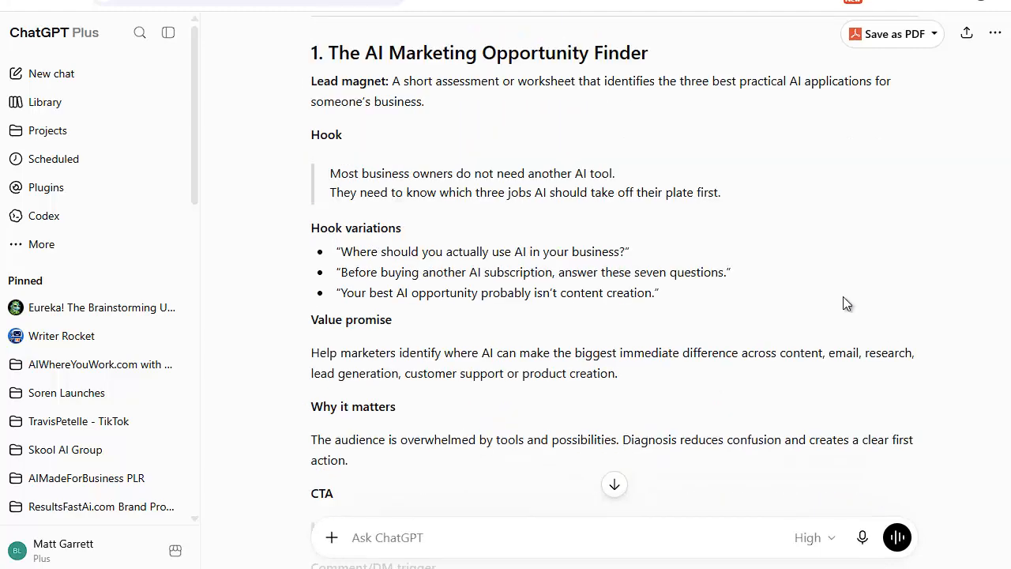
{"action": "scroll", "coordinate": [842, 296], "scroll_direction": "up", "scroll_amount": 10}
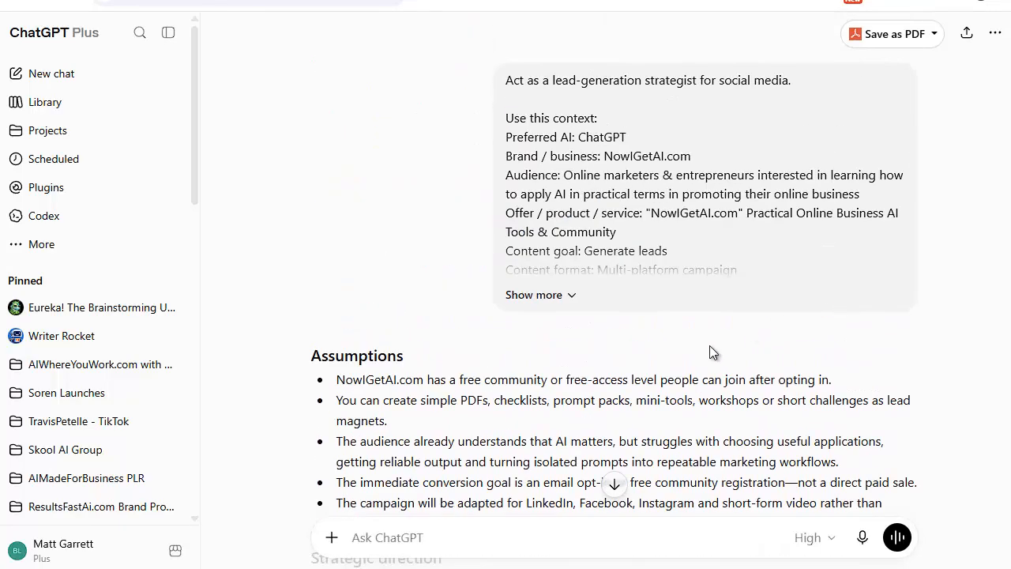
{"action": "scroll", "coordinate": [709, 345], "scroll_direction": "down", "scroll_amount": 3}
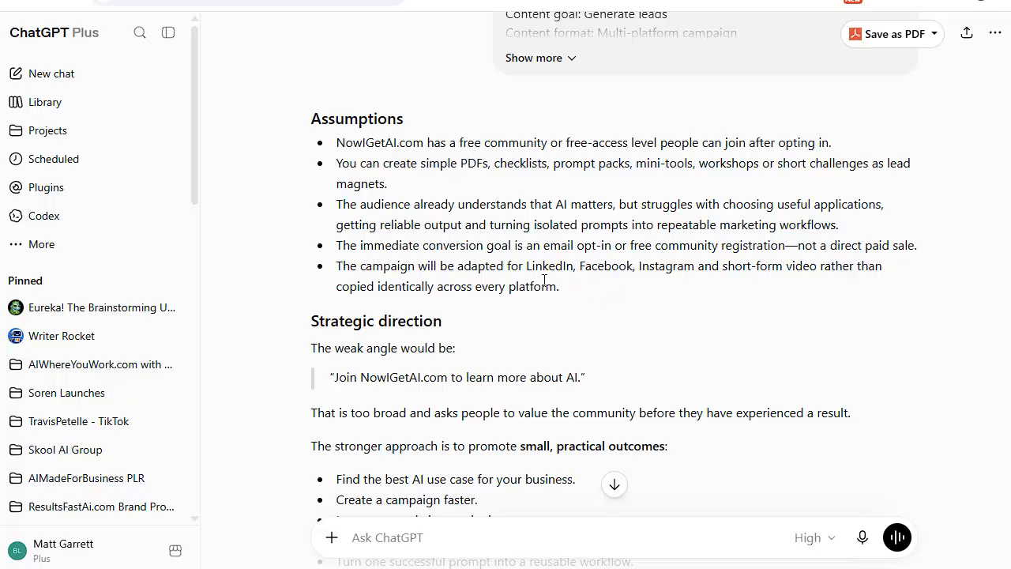
{"action": "scroll", "coordinate": [543, 280], "scroll_direction": "down", "scroll_amount": 3}
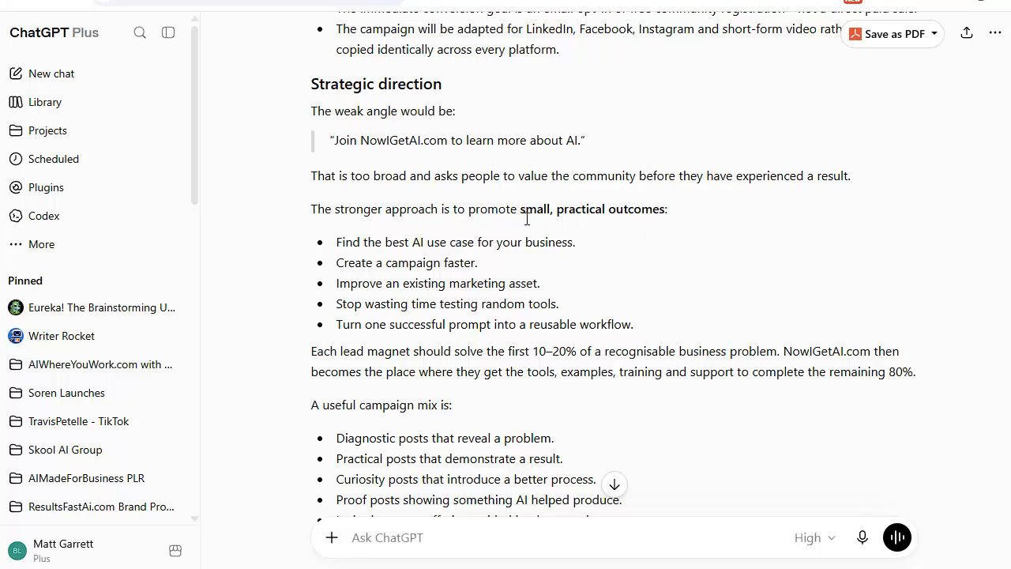
{"action": "scroll", "coordinate": [527, 219], "scroll_direction": "down", "scroll_amount": 2}
{"action": "scroll", "coordinate": [617, 218], "scroll_direction": "down", "scroll_amount": 4}
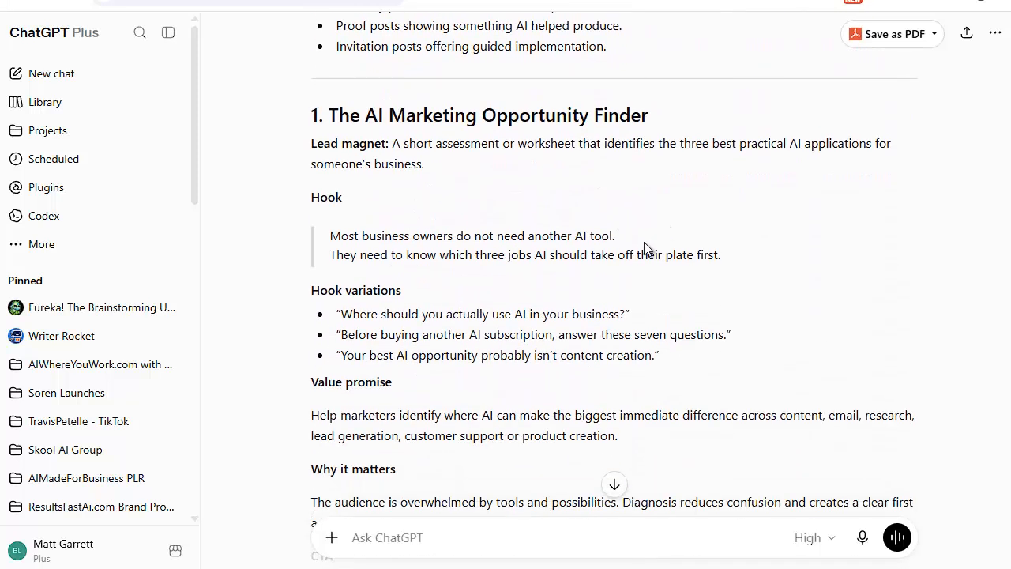
Read through the remaining lead magnet ideas in ChatGPT's answer, from the rest of idea 1 to The Weekly Practical AI Brief.
{"action": "scroll", "coordinate": [621, 254], "scroll_direction": "down", "scroll_amount": 9}
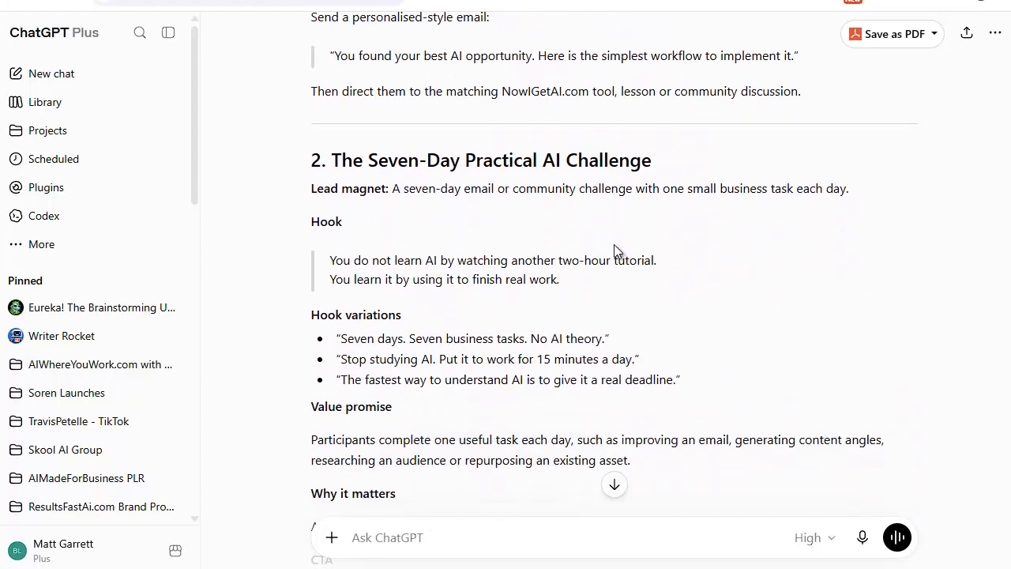
{"action": "scroll", "coordinate": [613, 244], "scroll_direction": "down", "scroll_amount": 8}
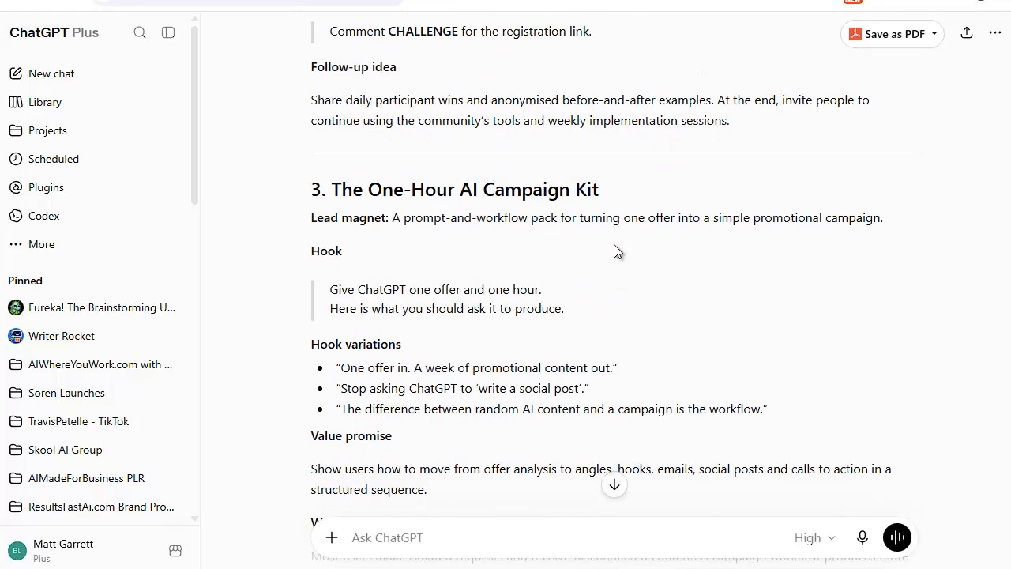
{"action": "scroll", "coordinate": [615, 251], "scroll_direction": "down", "scroll_amount": 10}
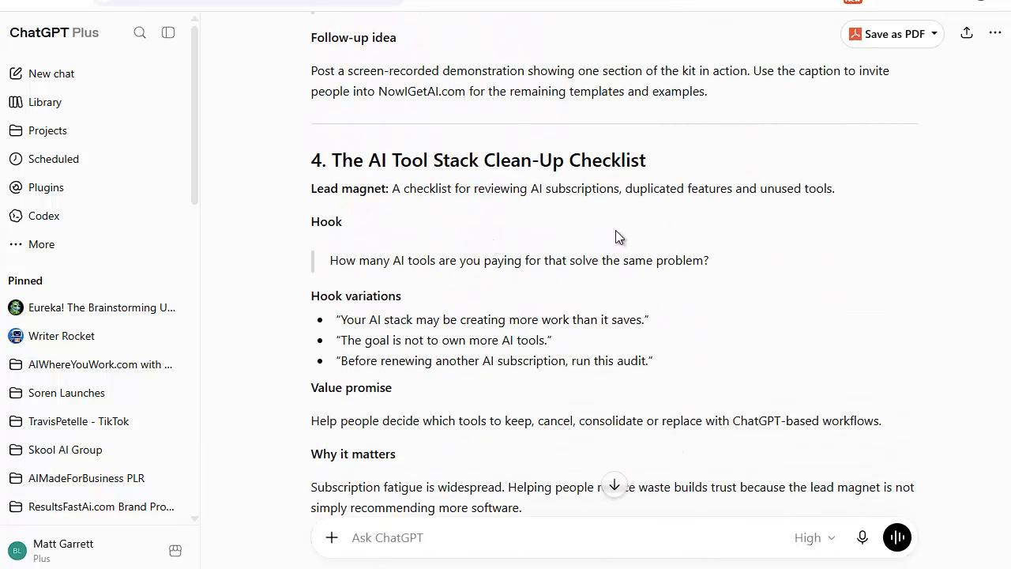
{"action": "scroll", "coordinate": [618, 236], "scroll_direction": "down", "scroll_amount": 6}
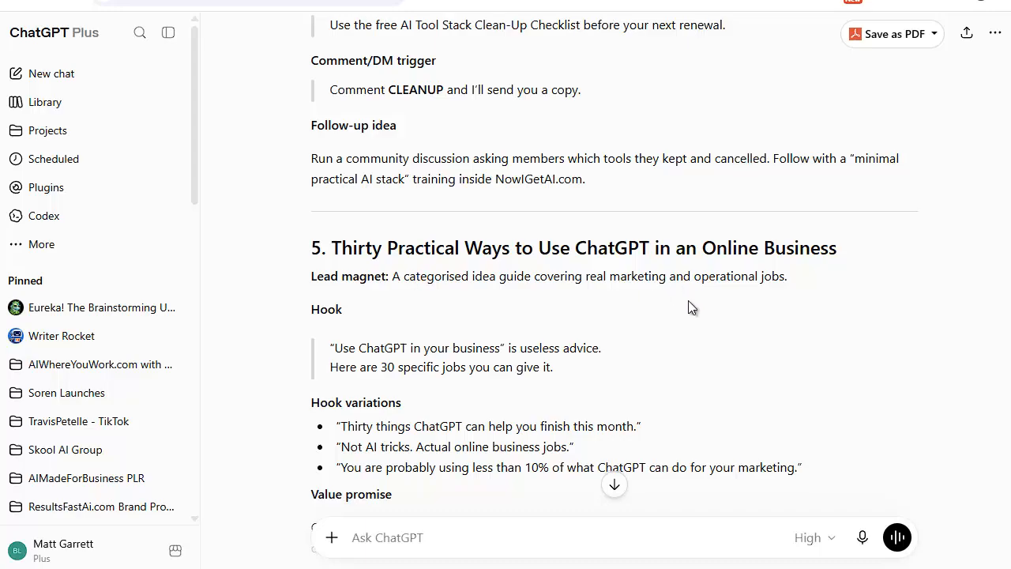
{"action": "scroll", "coordinate": [689, 302], "scroll_direction": "down", "scroll_amount": 6}
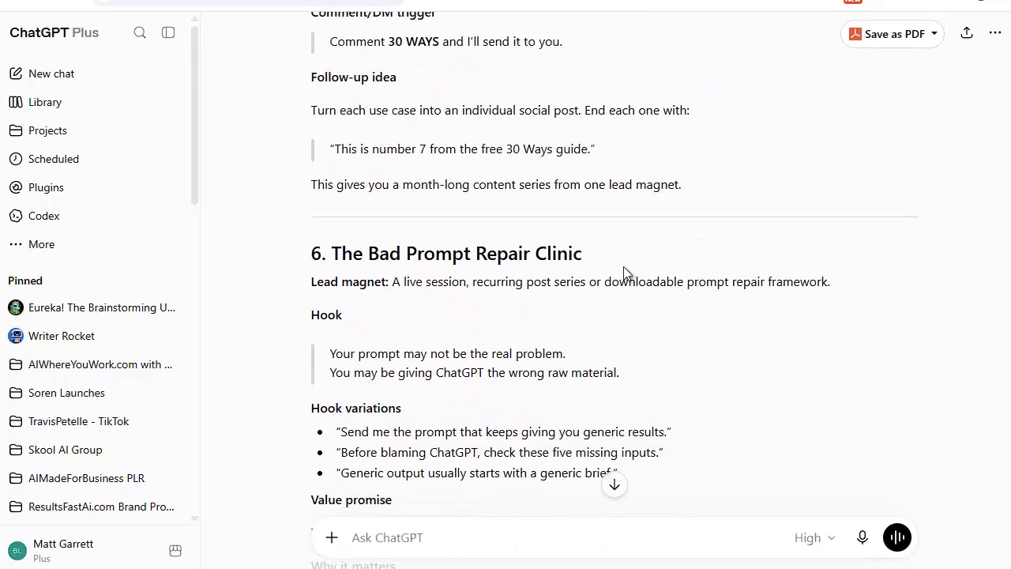
{"action": "scroll", "coordinate": [623, 273], "scroll_direction": "down", "scroll_amount": 9}
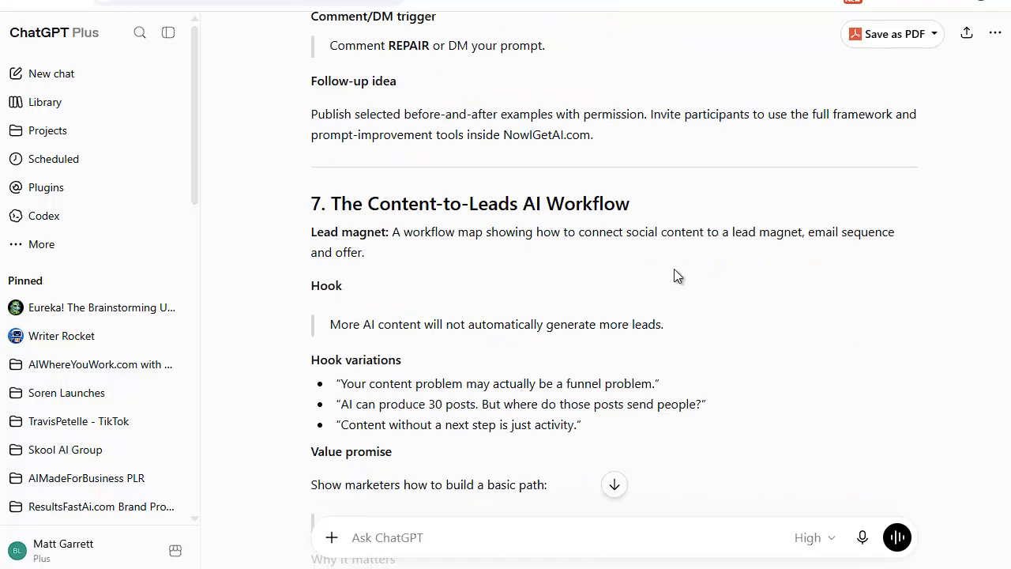
{"action": "scroll", "coordinate": [677, 289], "scroll_direction": "down", "scroll_amount": 10}
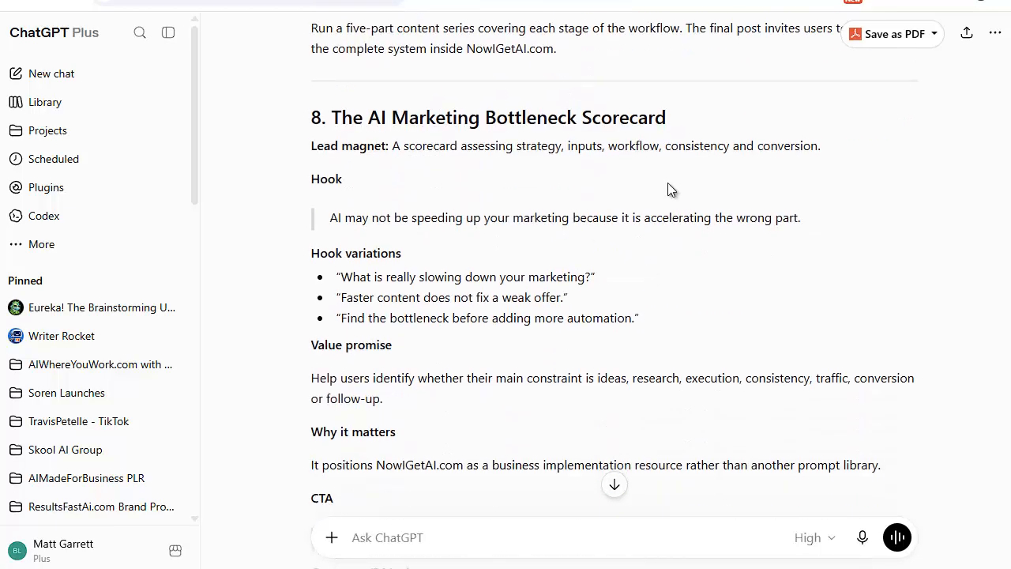
{"action": "scroll", "coordinate": [655, 205], "scroll_direction": "down", "scroll_amount": 7}
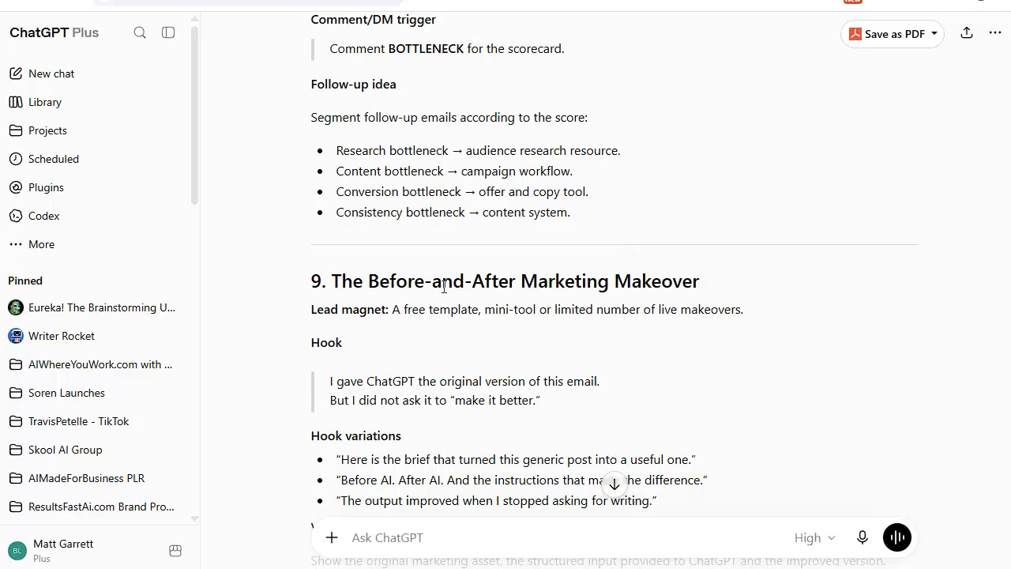
{"action": "scroll", "coordinate": [648, 303], "scroll_direction": "down", "scroll_amount": 9}
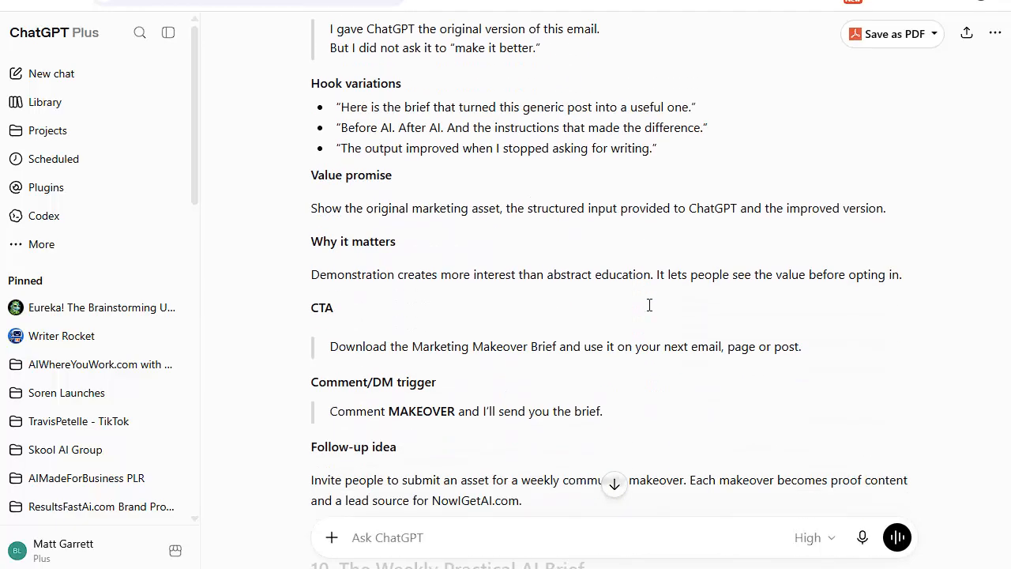
{"action": "scroll", "coordinate": [629, 318], "scroll_direction": "down", "scroll_amount": 9}
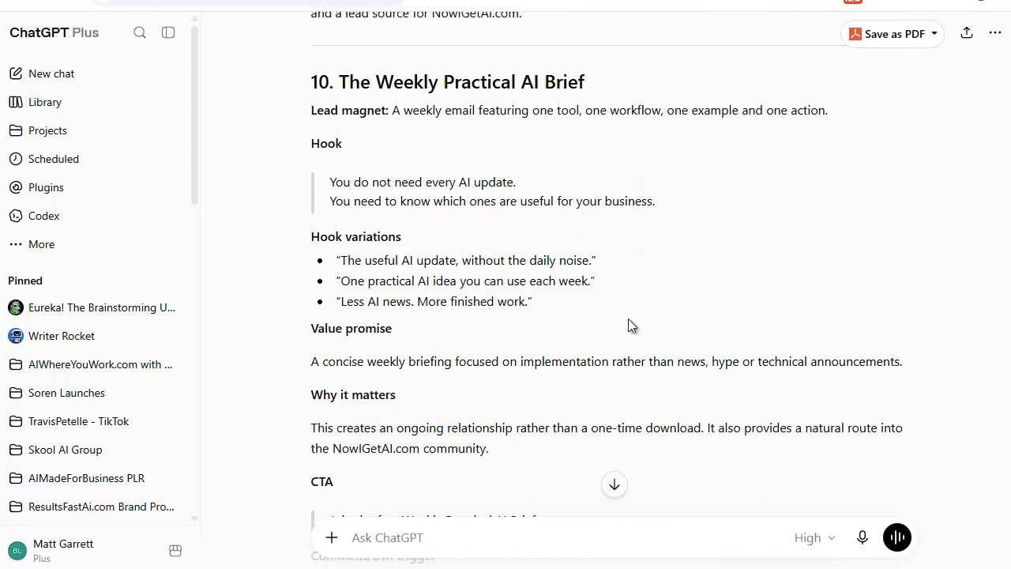
Read ChatGPT's platform adaptation advice, recommended testing sequence, metrics to measure and core positioning statement.
{"action": "scroll", "coordinate": [644, 272], "scroll_direction": "down", "scroll_amount": 3}
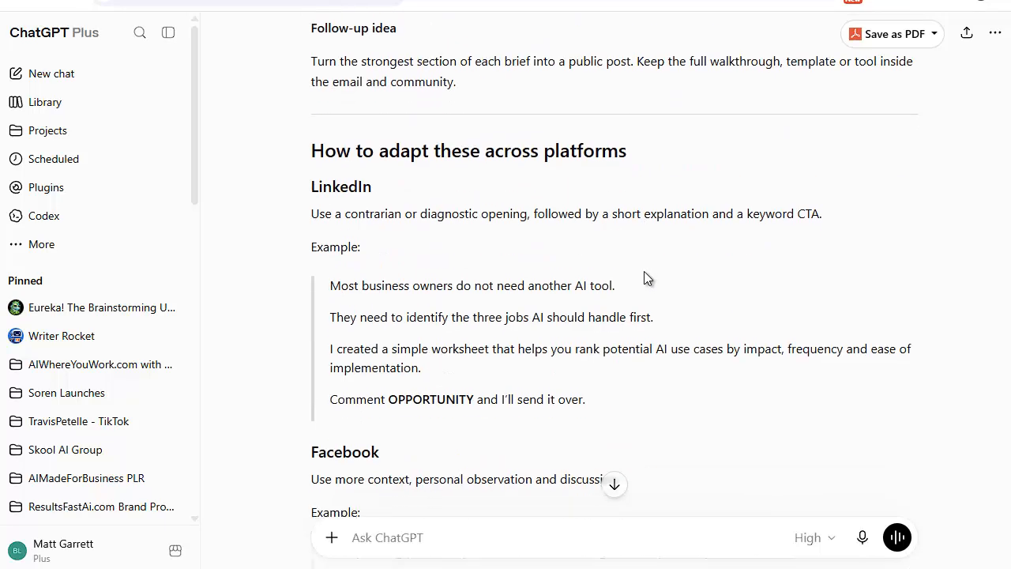
{"action": "scroll", "coordinate": [642, 268], "scroll_direction": "up", "scroll_amount": 3}
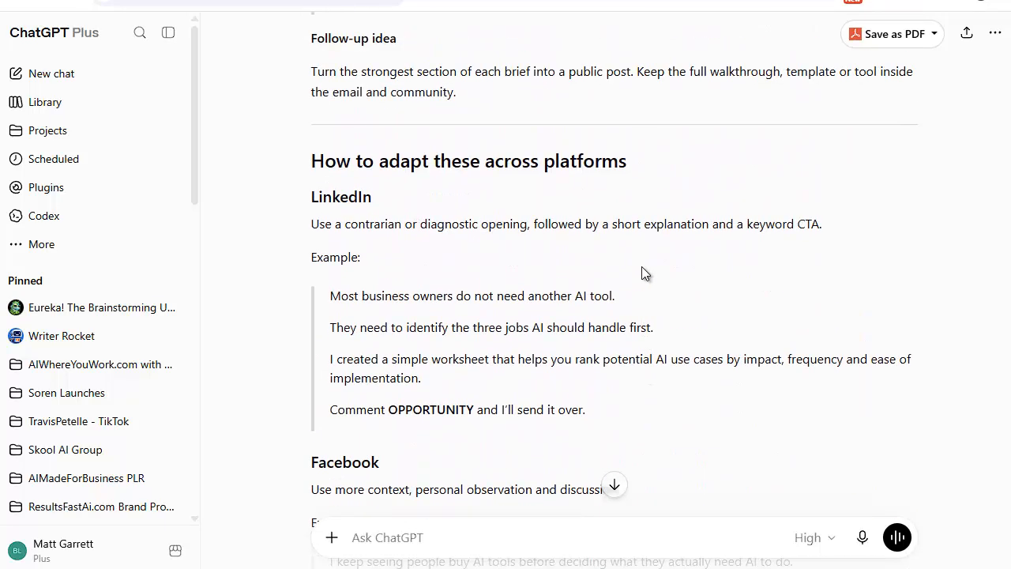
{"action": "scroll", "coordinate": [553, 248], "scroll_direction": "down", "scroll_amount": 6}
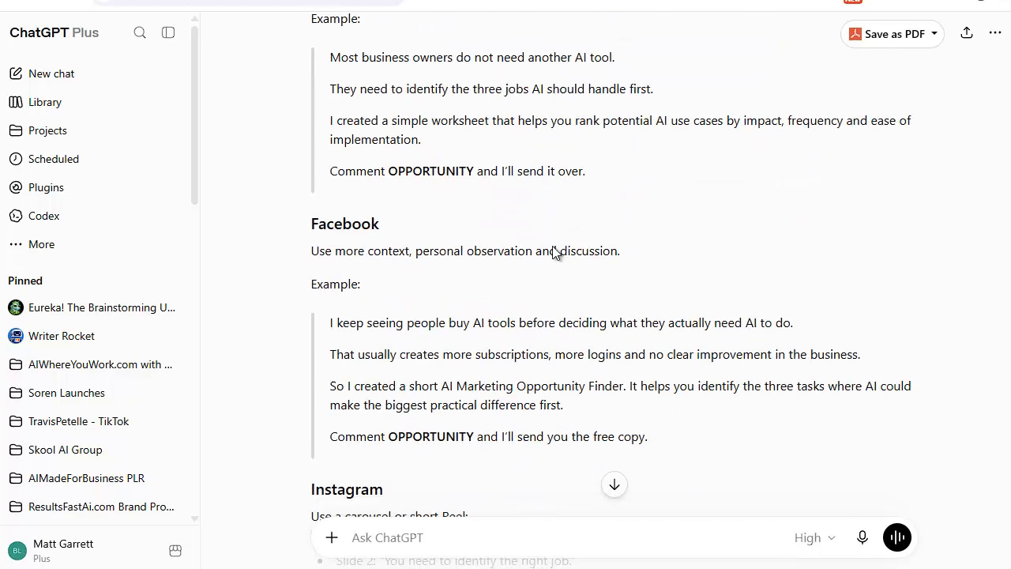
{"action": "scroll", "coordinate": [552, 248], "scroll_direction": "down", "scroll_amount": 6}
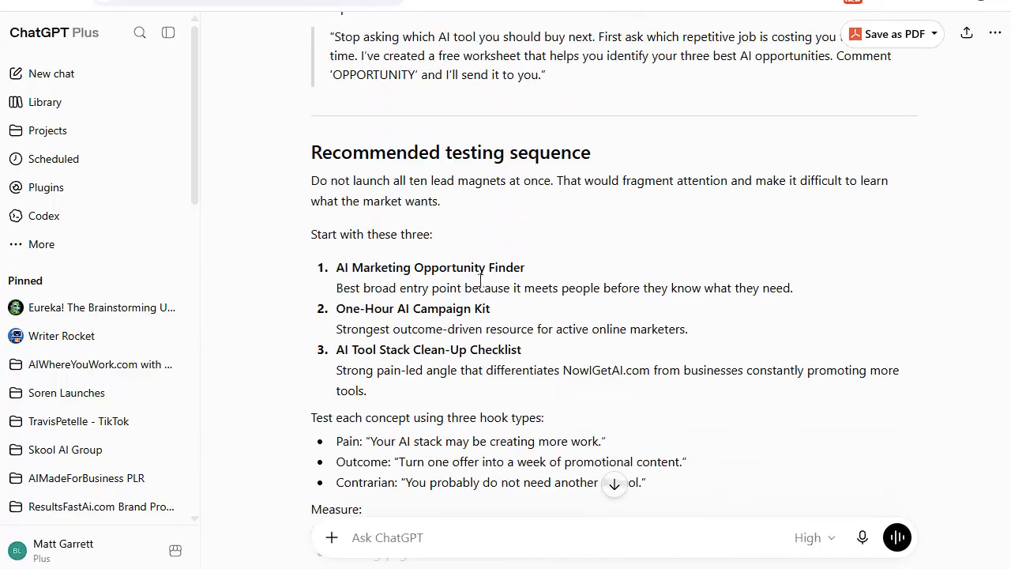
{"action": "scroll", "coordinate": [479, 263], "scroll_direction": "down", "scroll_amount": 1}
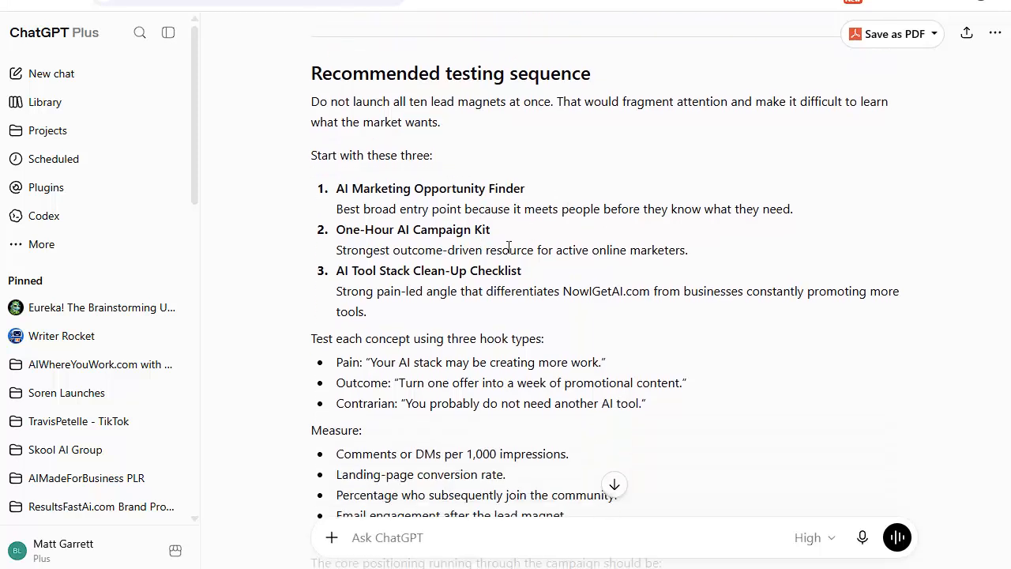
{"action": "scroll", "coordinate": [640, 280], "scroll_direction": "down", "scroll_amount": 3}
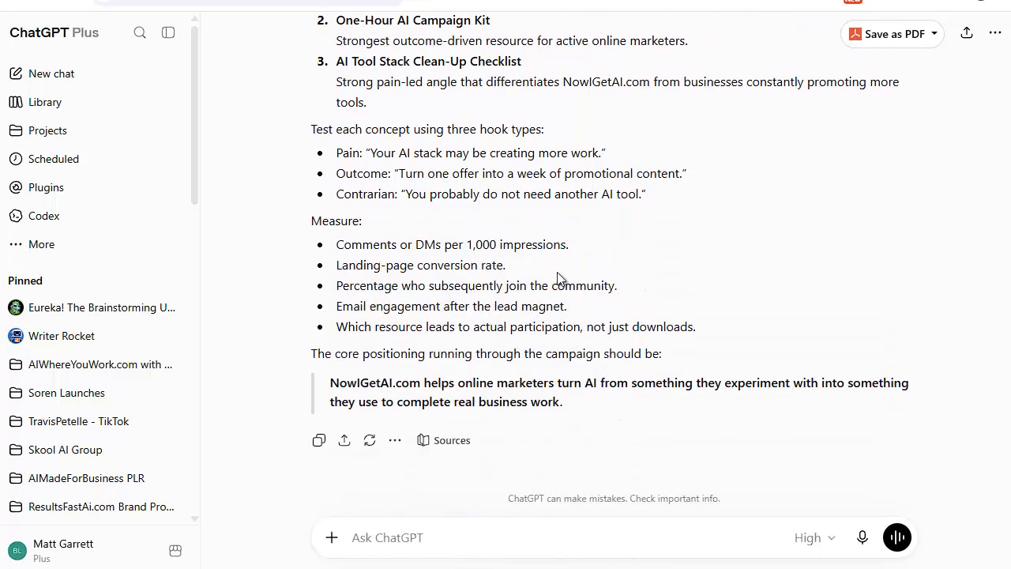
{"action": "scroll", "coordinate": [580, 266], "scroll_direction": "up", "scroll_amount": 2}
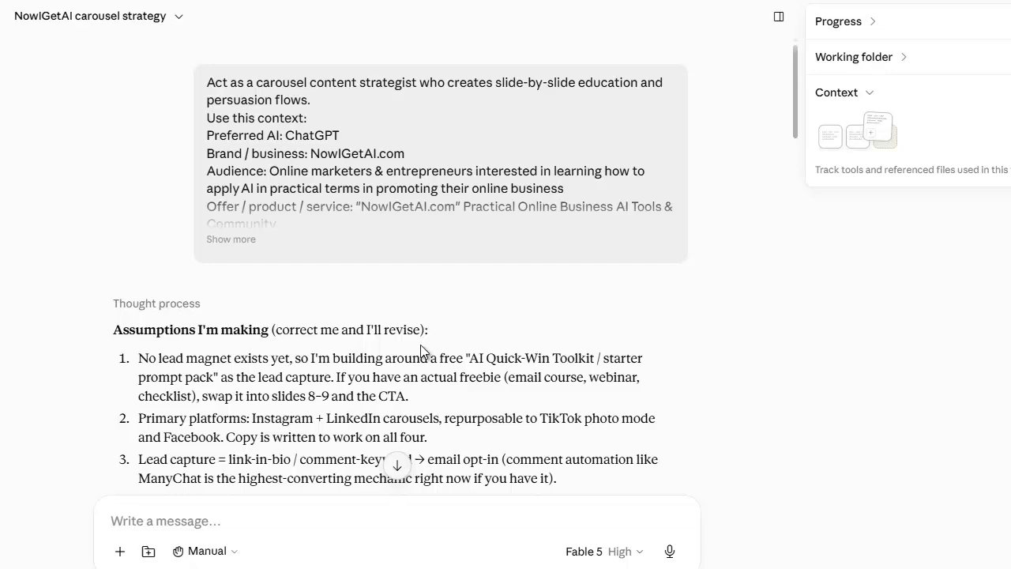
In Claude, read the carousel strategy answer, covering the assumptions, plain-English strategy, slide-by-slide copy, caption variations and next steps.
{"action": "scroll", "coordinate": [450, 303], "scroll_direction": "down", "scroll_amount": 2}
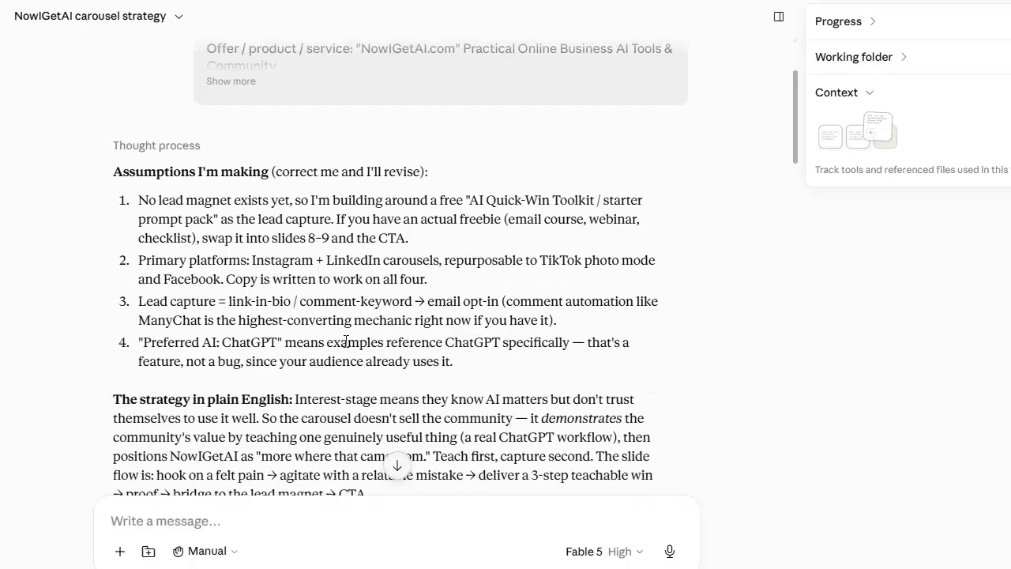
{"action": "scroll", "coordinate": [366, 314], "scroll_direction": "down", "scroll_amount": 5}
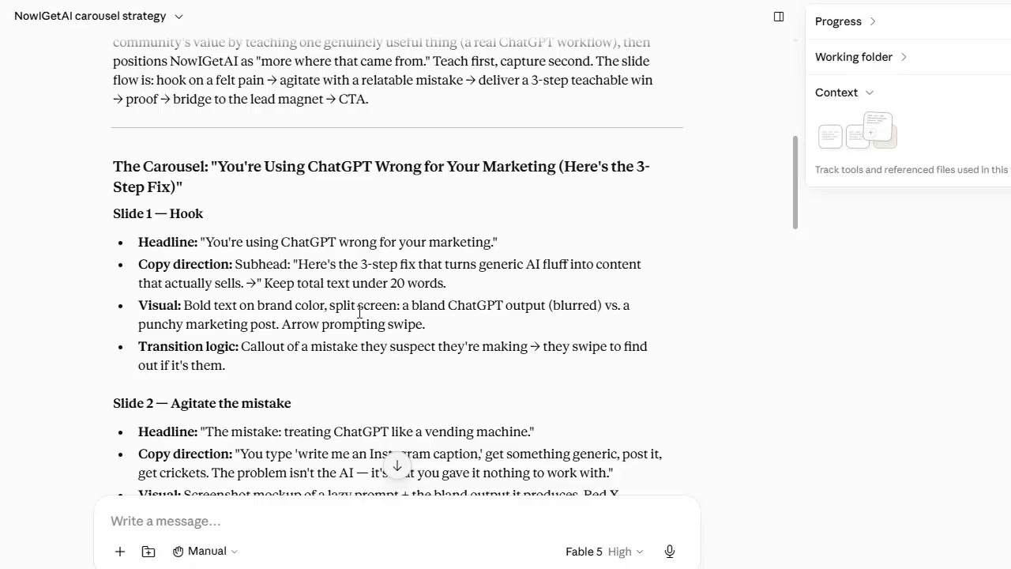
{"action": "scroll", "coordinate": [367, 306], "scroll_direction": "down", "scroll_amount": 3}
{"action": "scroll", "coordinate": [367, 306], "scroll_direction": "down", "scroll_amount": 1}
{"action": "scroll", "coordinate": [394, 291], "scroll_direction": "down", "scroll_amount": 2}
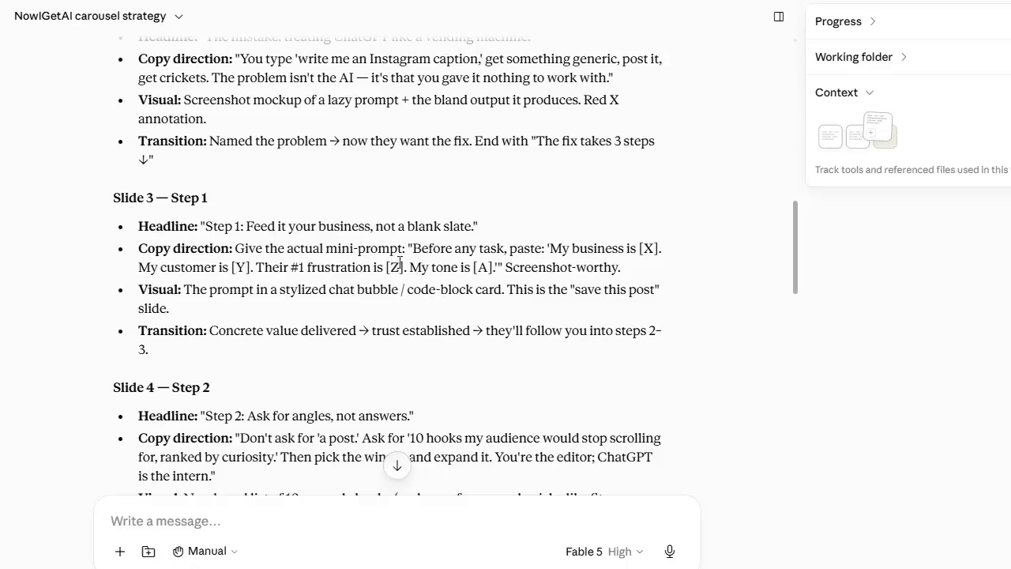
{"action": "scroll", "coordinate": [412, 262], "scroll_direction": "down", "scroll_amount": 3}
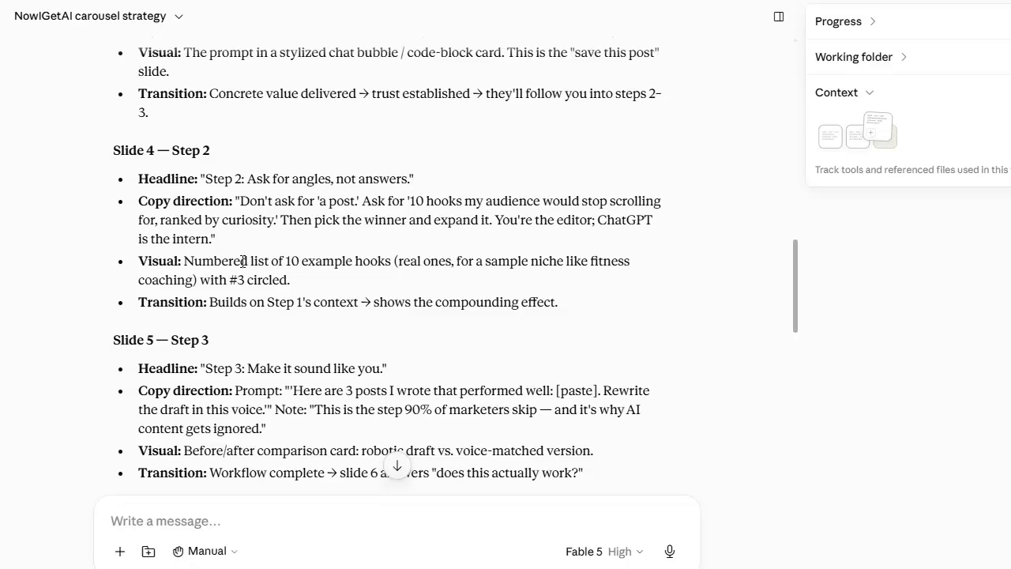
{"action": "scroll", "coordinate": [252, 330], "scroll_direction": "down", "scroll_amount": 1}
{"action": "scroll", "coordinate": [252, 330], "scroll_direction": "down", "scroll_amount": 9}
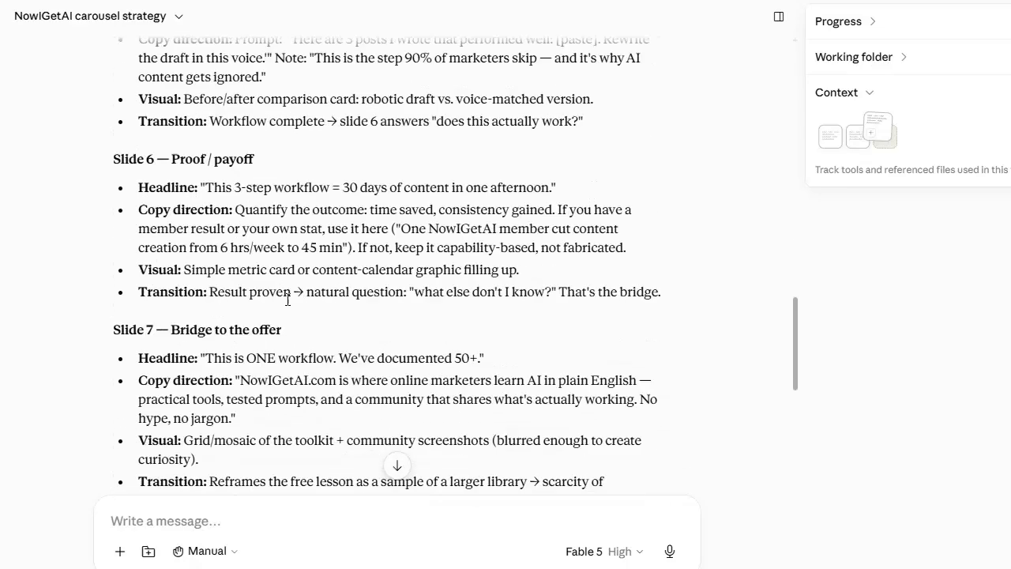
{"action": "scroll", "coordinate": [335, 284], "scroll_direction": "down", "scroll_amount": 6}
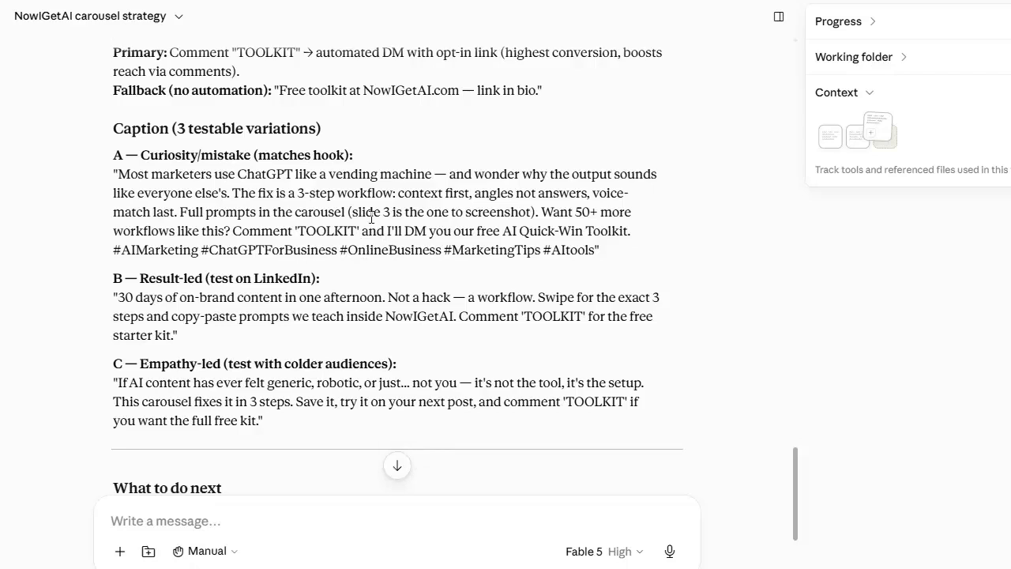
{"action": "scroll", "coordinate": [498, 287], "scroll_direction": "down", "scroll_amount": 2}
{"action": "scroll", "coordinate": [498, 282], "scroll_direction": "down", "scroll_amount": 2}
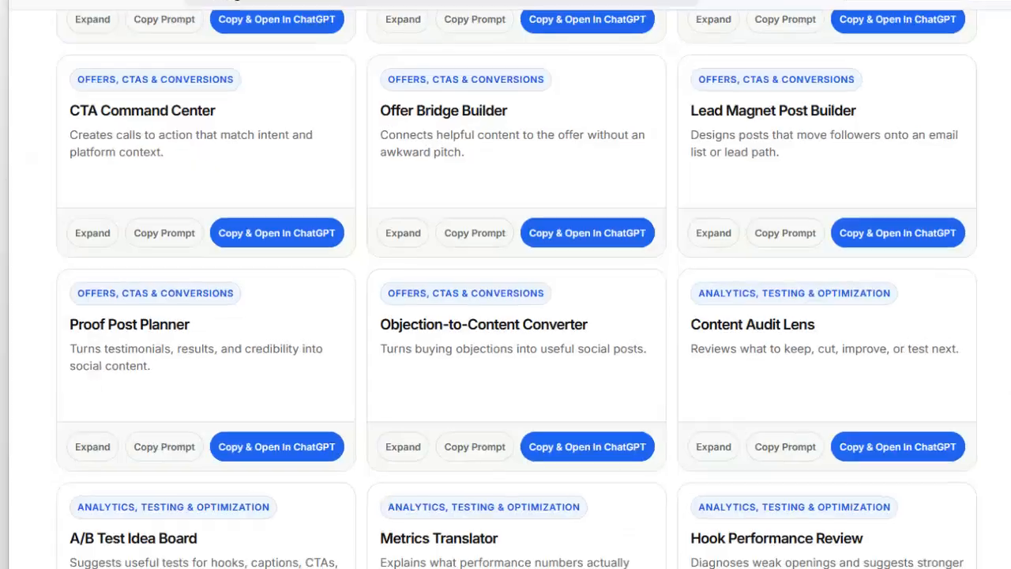
Back in the Social Media Marketing prompt library, filter the tool collection to the Expert Advisory Board category.
{"action": "scroll", "coordinate": [700, 289], "scroll_direction": "up", "scroll_amount": 8}
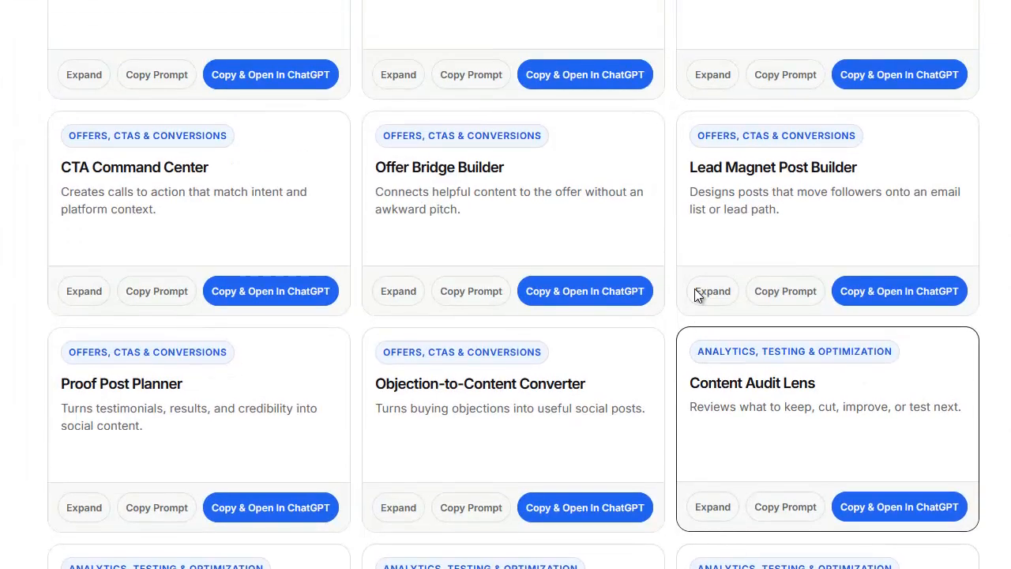
{"action": "scroll", "coordinate": [698, 294], "scroll_direction": "up", "scroll_amount": 12}
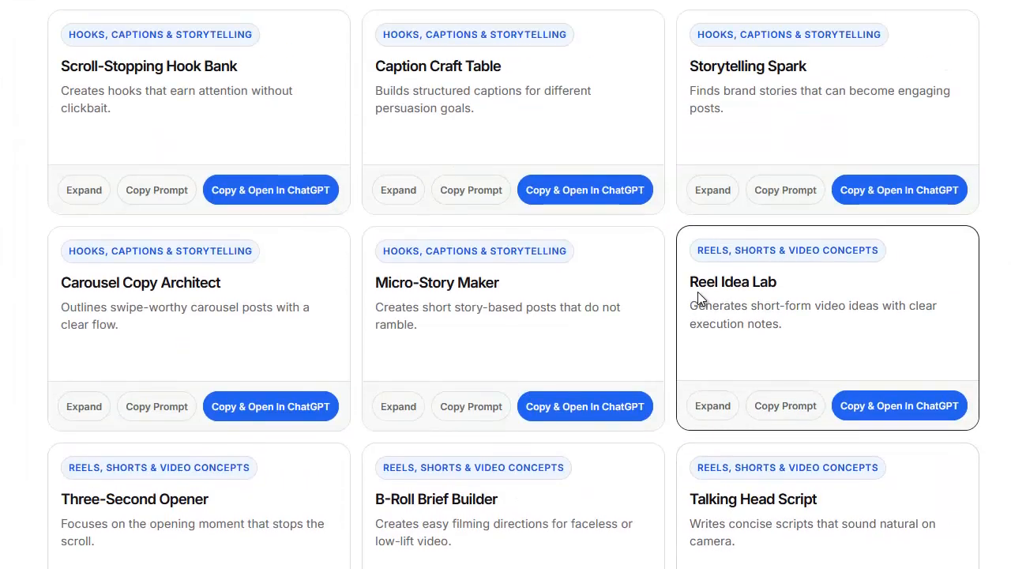
{"action": "scroll", "coordinate": [699, 294], "scroll_direction": "up", "scroll_amount": 10}
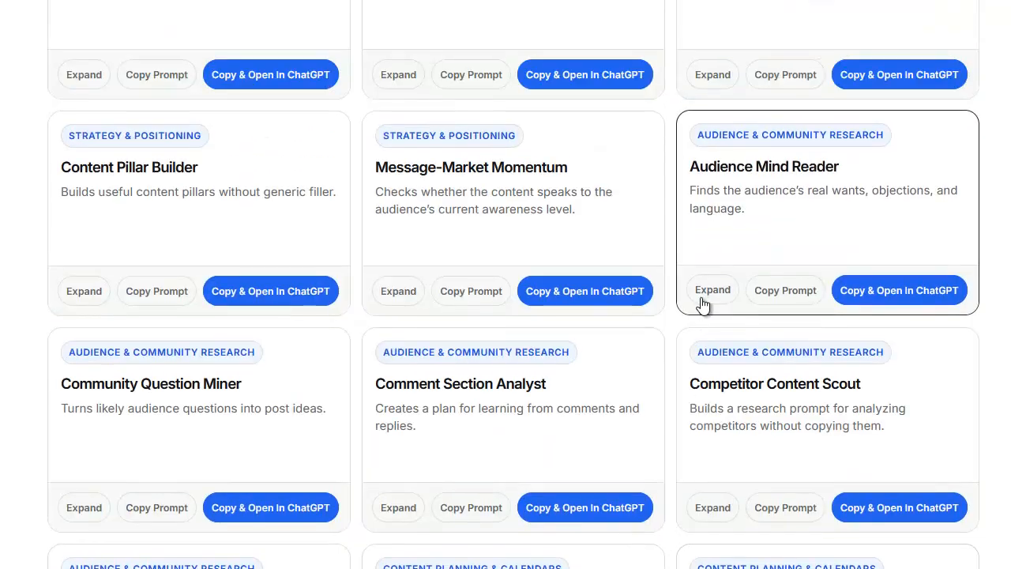
{"action": "scroll", "coordinate": [702, 302], "scroll_direction": "up", "scroll_amount": 5}
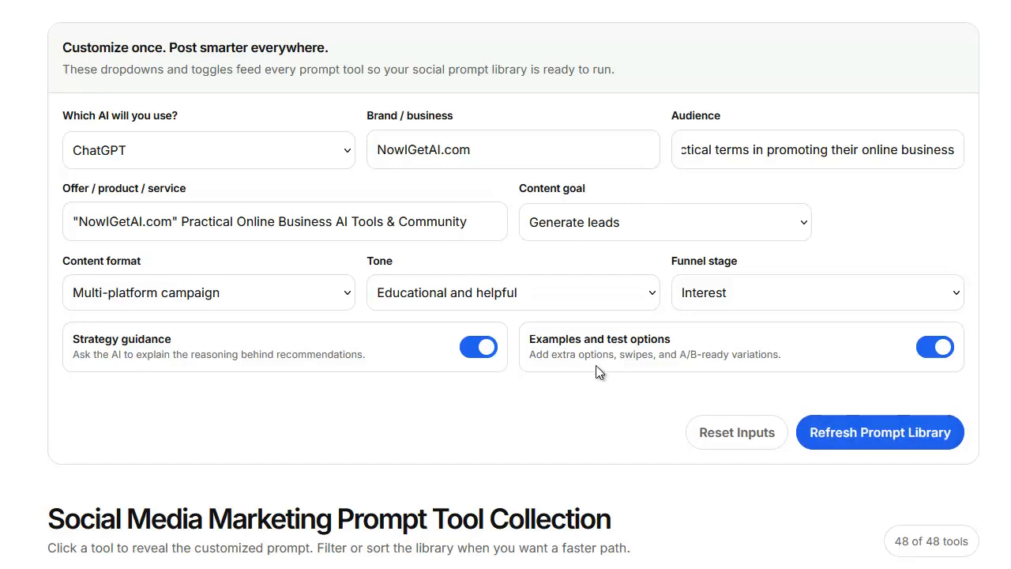
{"action": "scroll", "coordinate": [559, 332], "scroll_direction": "down", "scroll_amount": 4}
{"action": "left_click", "coordinate": [128, 290]}
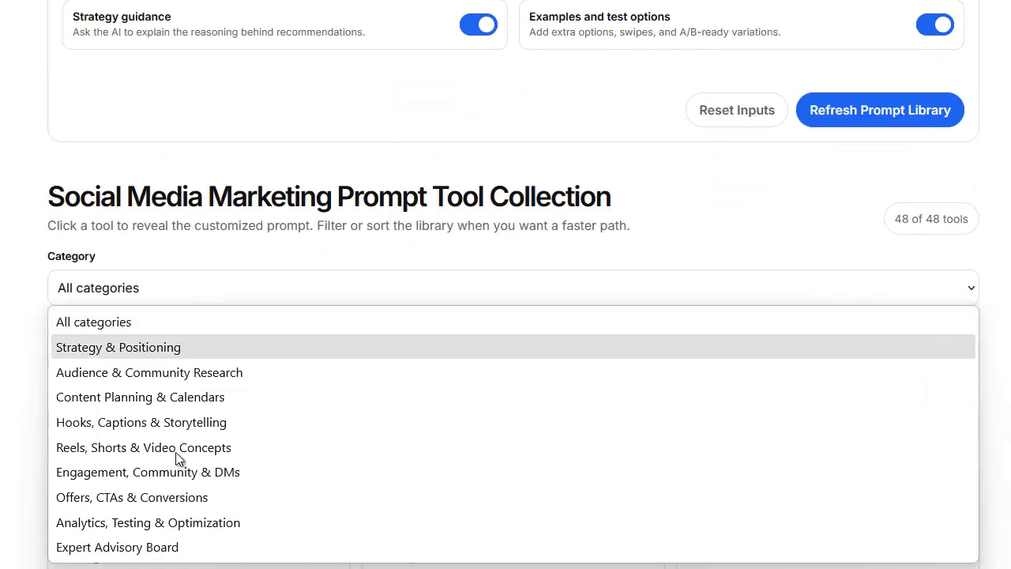
{"action": "left_click", "coordinate": [194, 547]}
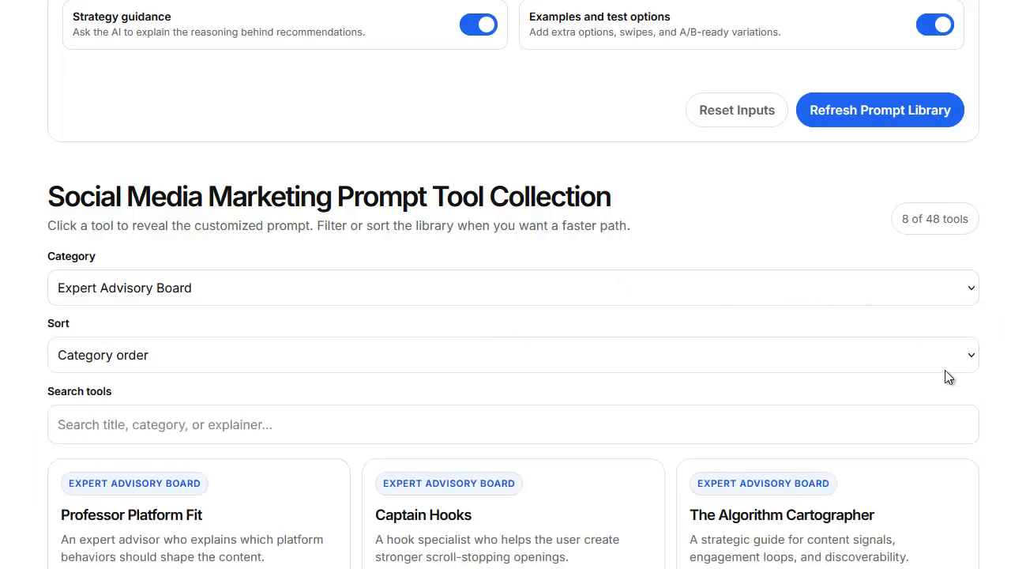
Look through the Expert Advisory Board tools and the Prompt Manual PDF section, and return to the library's customization form and heading.
{"action": "scroll", "coordinate": [994, 490], "scroll_direction": "down", "scroll_amount": 3}
{"action": "scroll", "coordinate": [993, 490], "scroll_direction": "down", "scroll_amount": 3}
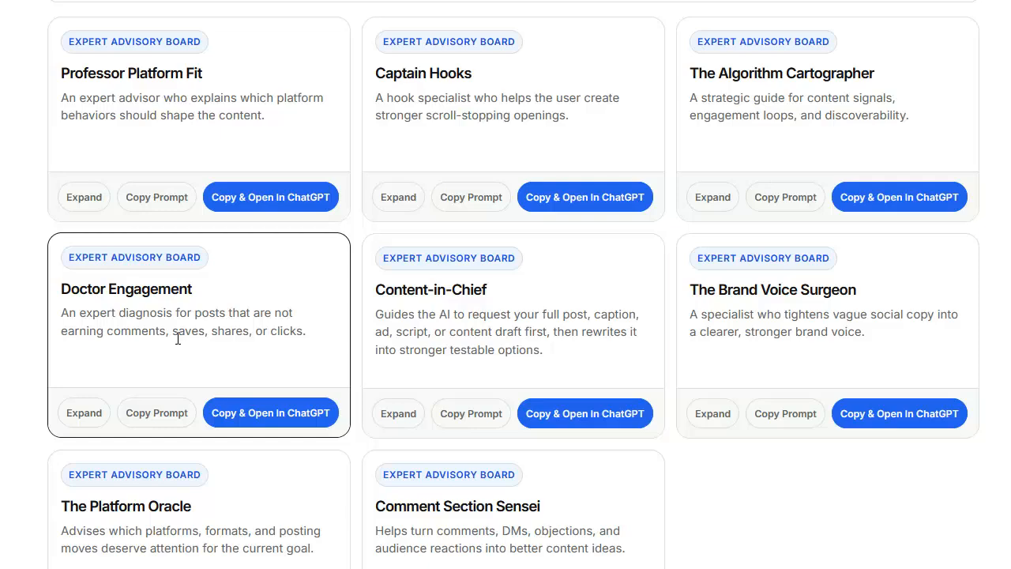
{"action": "scroll", "coordinate": [277, 417], "scroll_direction": "down", "scroll_amount": 1}
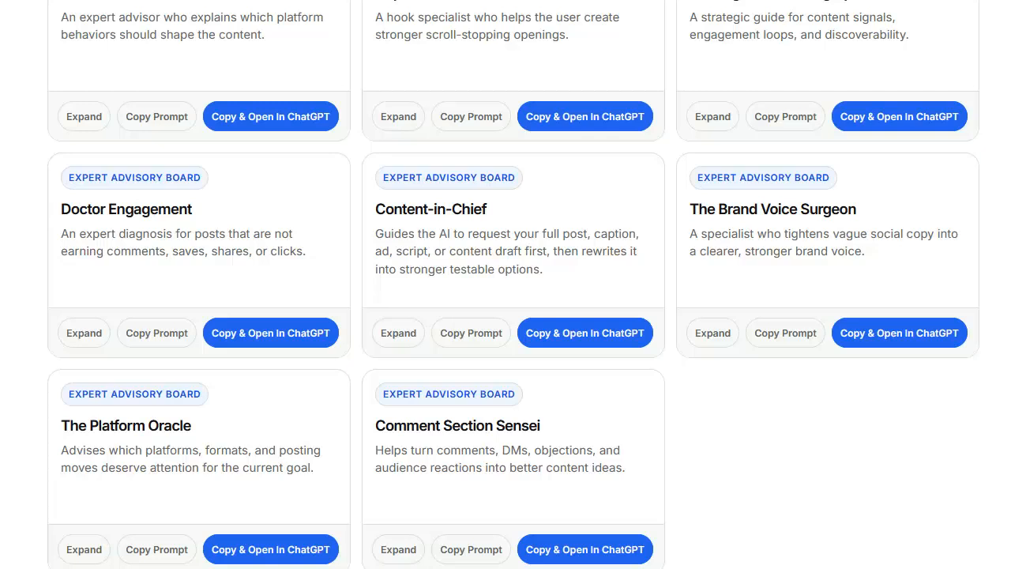
{"action": "scroll", "coordinate": [758, 415], "scroll_direction": "down", "scroll_amount": 3}
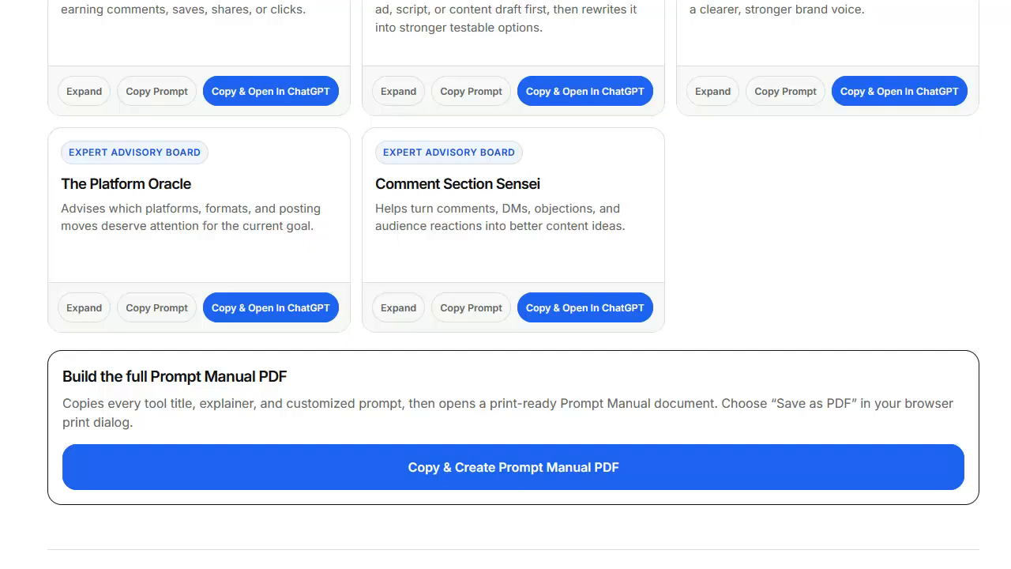
{"action": "scroll", "coordinate": [506, 284], "scroll_direction": "up", "scroll_amount": 16}
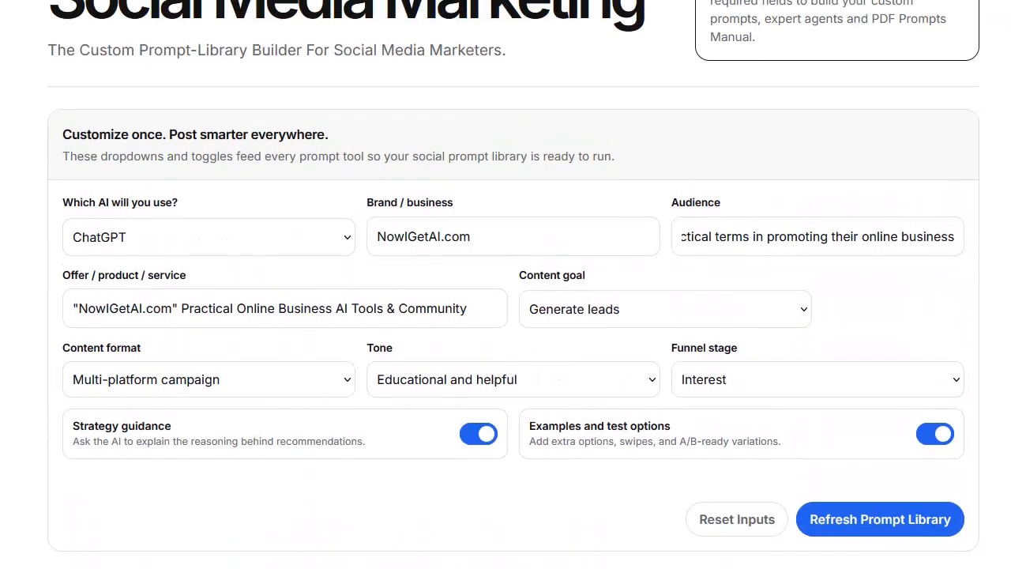
{"action": "scroll", "coordinate": [506, 284], "scroll_direction": "up", "scroll_amount": 2}
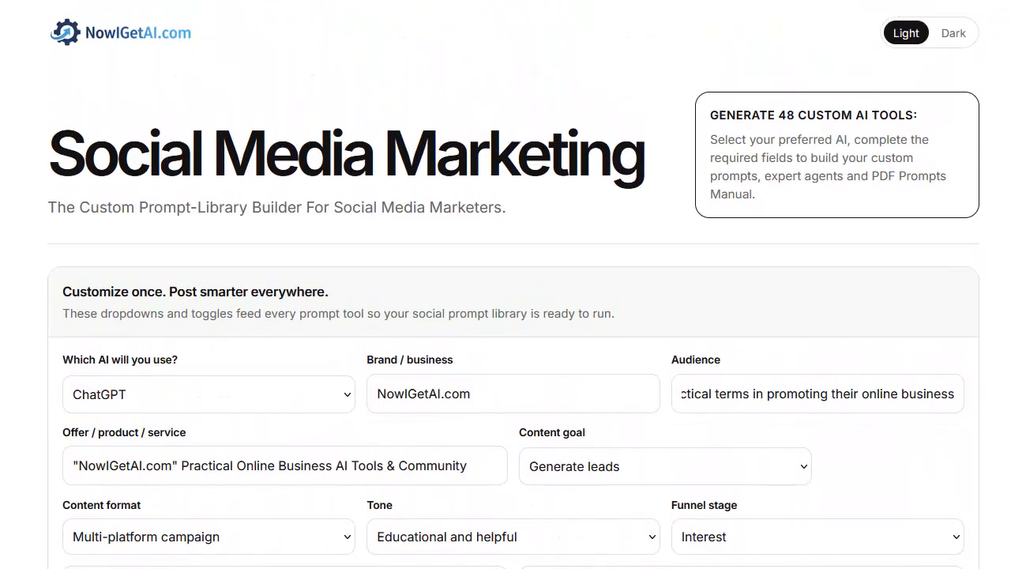